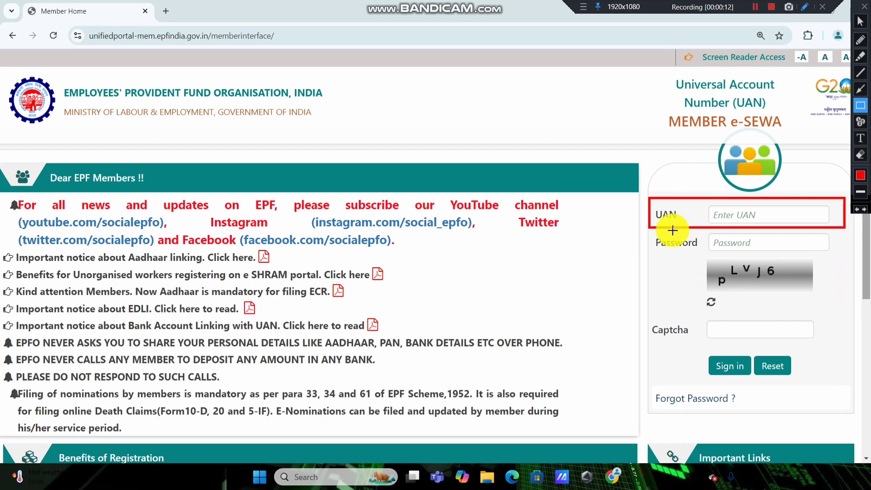
Step: Outline the password field, captcha image, captcha field and the Sign in and Reset buttons on the login form with red rectangles
{"action": "mouse_move", "coordinate": [650, 228]}
{"action": "left_mouse_down"}
{"action": "mouse_move", "coordinate": [762, 254]}
{"action": "mouse_move", "coordinate": [861, 253]}
{"action": "mouse_move", "coordinate": [847, 252]}
{"action": "left_mouse_up"}
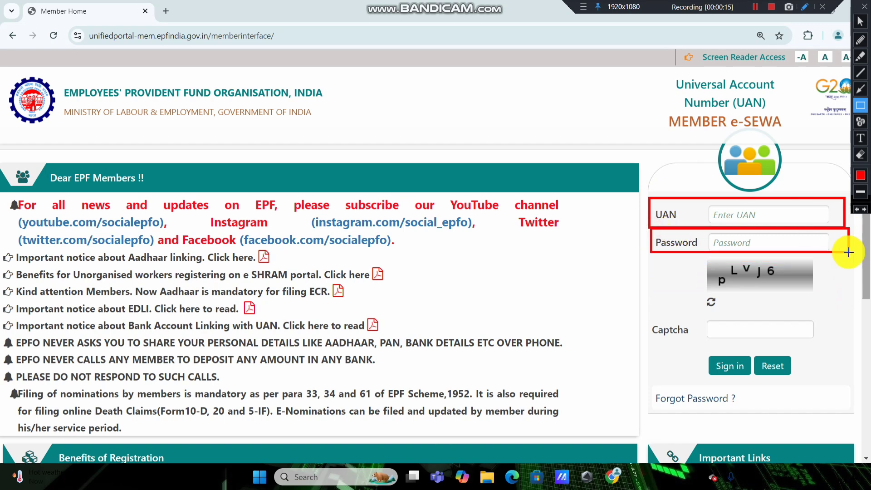
{"action": "mouse_move", "coordinate": [704, 254]}
{"action": "left_mouse_down"}
{"action": "mouse_move", "coordinate": [811, 302]}
{"action": "mouse_move", "coordinate": [827, 292]}
{"action": "left_mouse_up"}
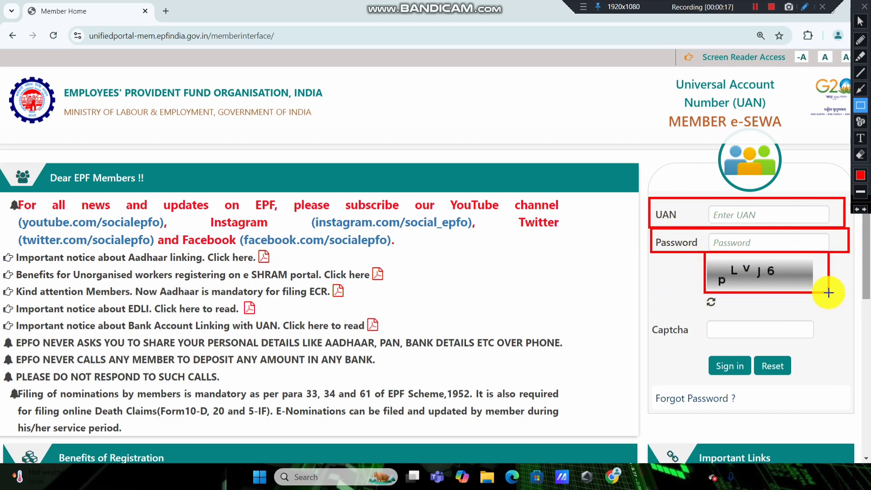
{"action": "mouse_move", "coordinate": [702, 309]}
{"action": "left_mouse_down"}
{"action": "mouse_move", "coordinate": [764, 363]}
{"action": "mouse_move", "coordinate": [836, 341]}
{"action": "left_mouse_up"}
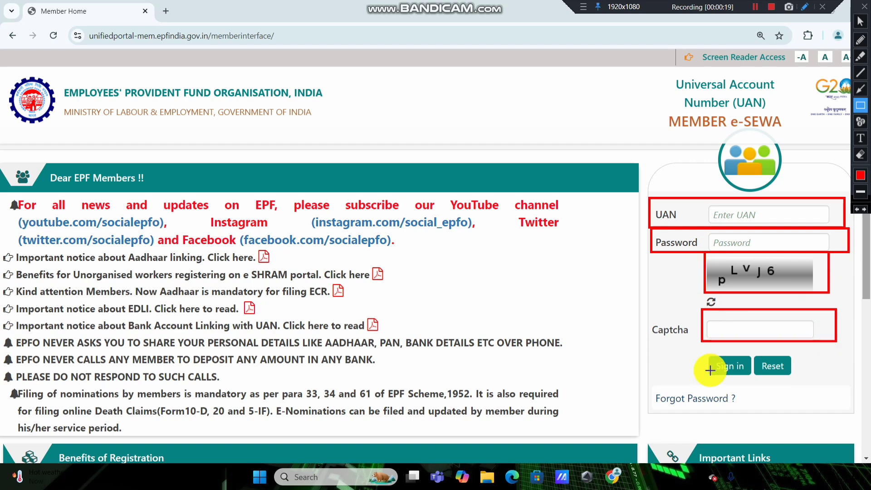
{"action": "left_click_drag", "start_coordinate": [698, 346], "coordinate": [819, 382]}
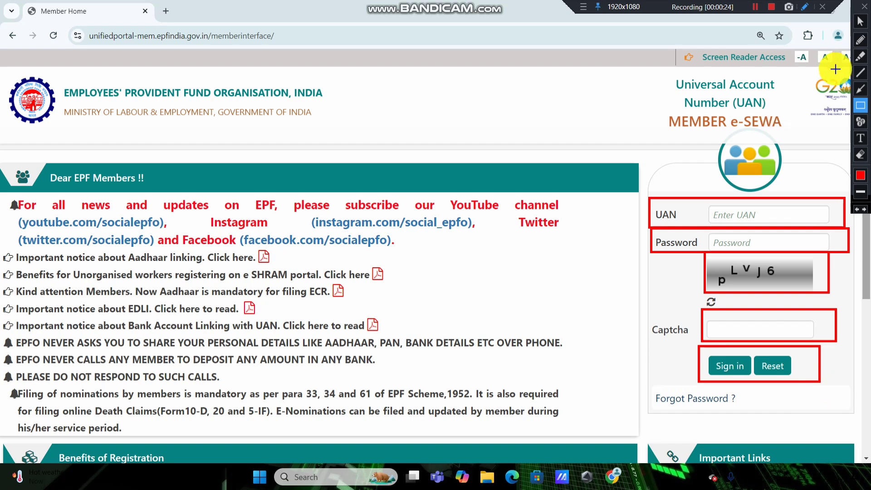
{"action": "left_click", "coordinate": [757, 10]}
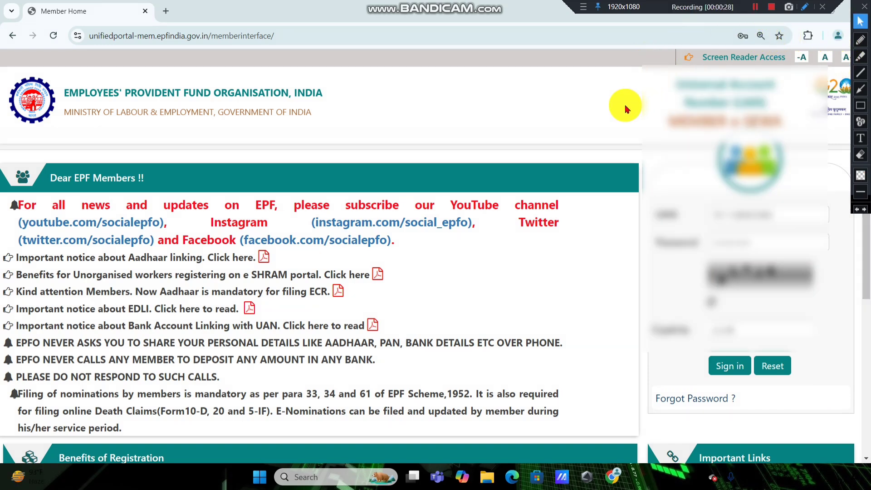
Step: Submit the filled-in member login form to sign in
{"action": "left_click", "coordinate": [729, 369]}
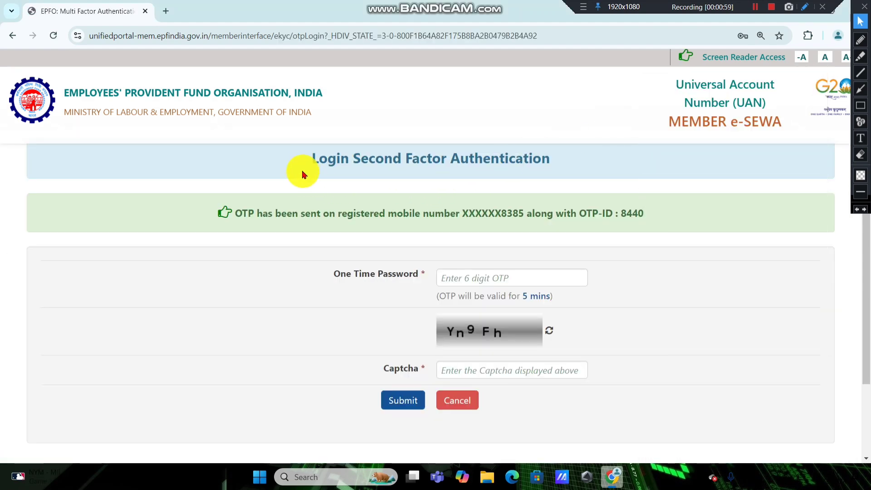
Step: Examine the Login Second Factor Authentication page, including its One Time Password and Captcha fields
{"action": "left_click_drag", "start_coordinate": [299, 164], "coordinate": [504, 160]}
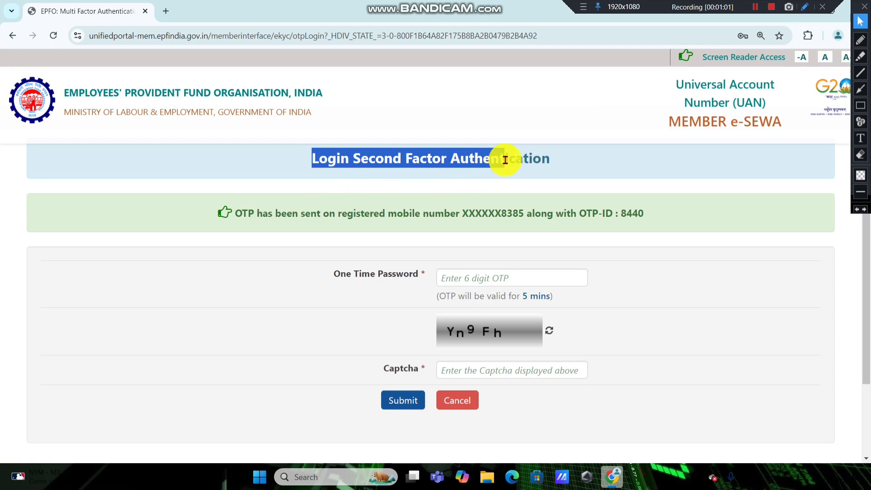
{"action": "left_click", "coordinate": [507, 158]}
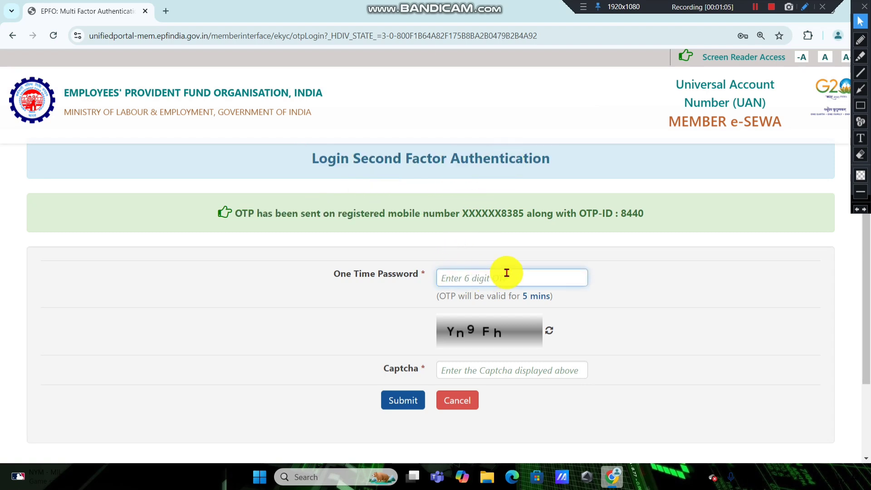
{"action": "left_click", "coordinate": [528, 370]}
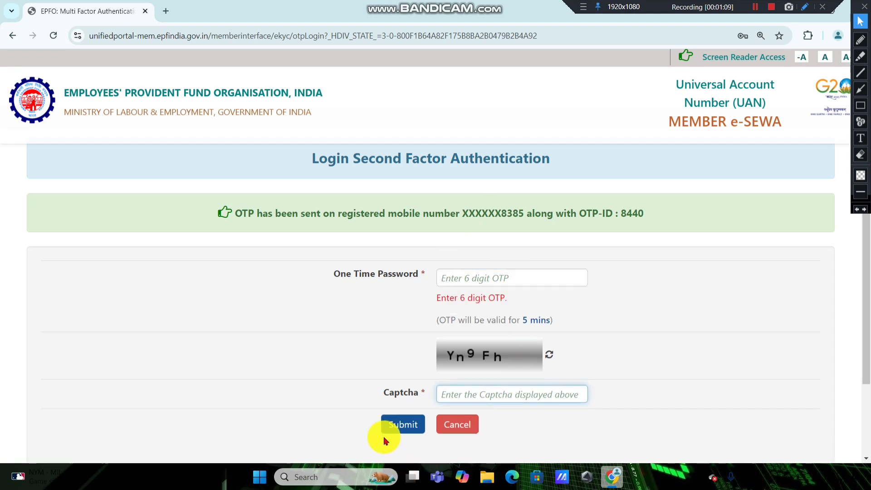
{"action": "left_click", "coordinate": [346, 382]}
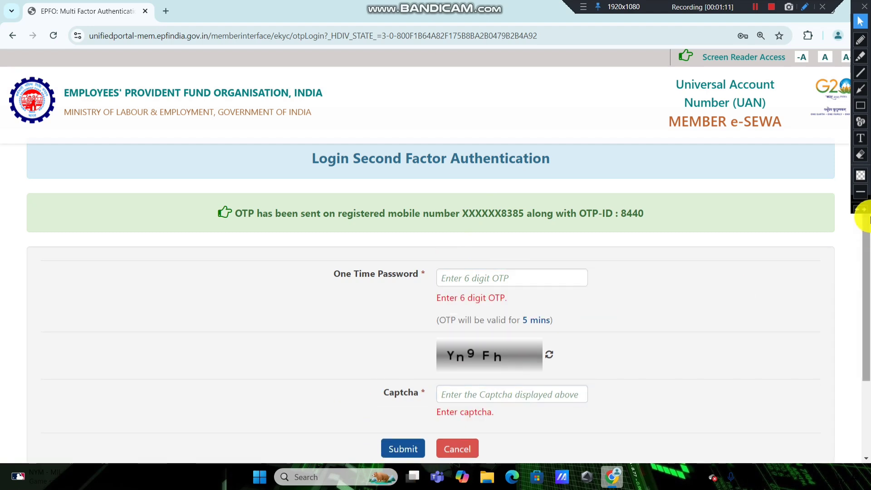
{"action": "scroll", "coordinate": [863, 218], "scroll_direction": "down", "scroll_amount": 1}
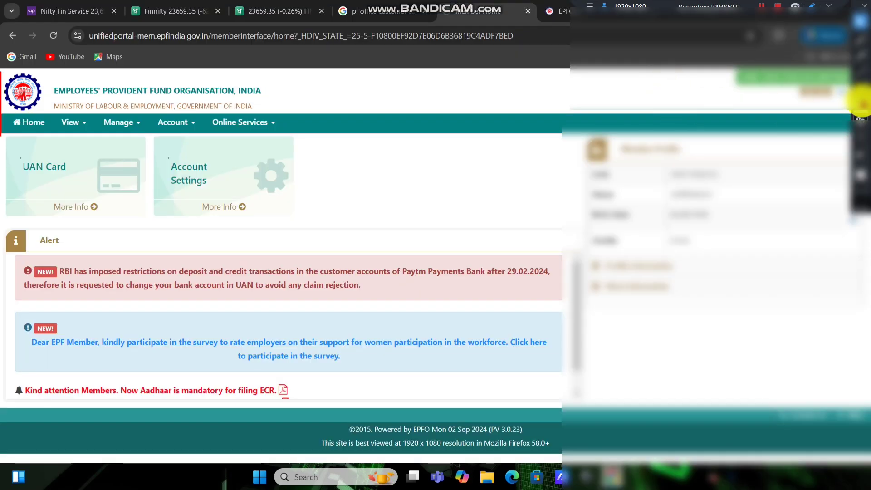
Step: Box the site header and menu bar in red, point arrows at the box, Online Services and View, and erase the annotations
{"action": "left_click_drag", "start_coordinate": [2, 64], "coordinate": [313, 144]}
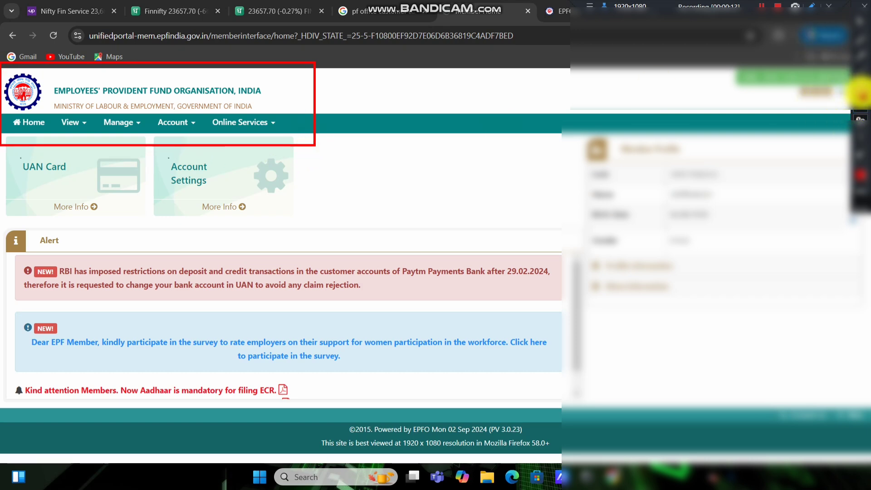
{"action": "left_click_drag", "start_coordinate": [426, 208], "coordinate": [305, 114]}
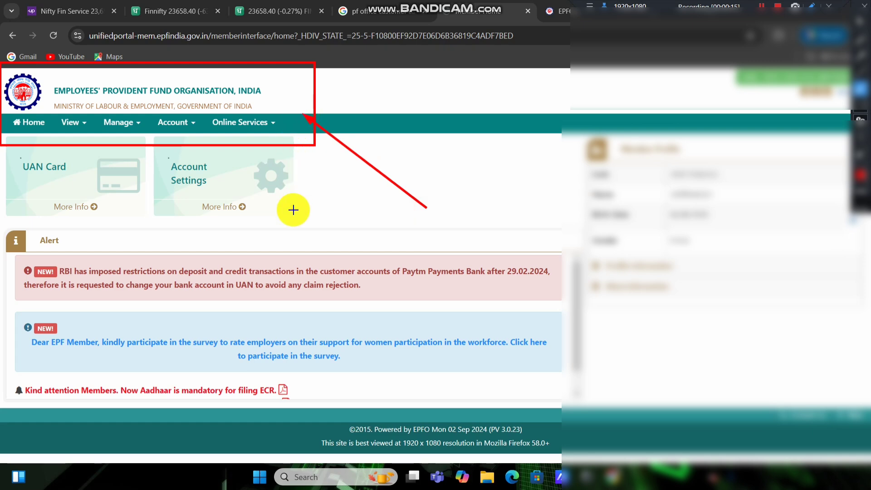
{"action": "mouse_move", "coordinate": [294, 221]}
{"action": "left_mouse_down"}
{"action": "mouse_move", "coordinate": [262, 135]}
{"action": "mouse_move", "coordinate": [246, 132]}
{"action": "left_mouse_up"}
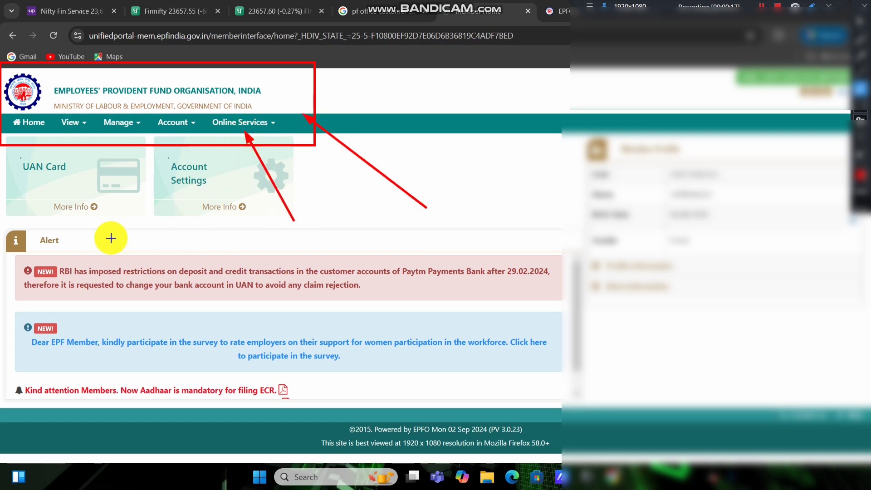
{"action": "mouse_move", "coordinate": [103, 241]}
{"action": "left_mouse_down"}
{"action": "mouse_move", "coordinate": [97, 175]}
{"action": "mouse_move", "coordinate": [80, 130]}
{"action": "left_mouse_up"}
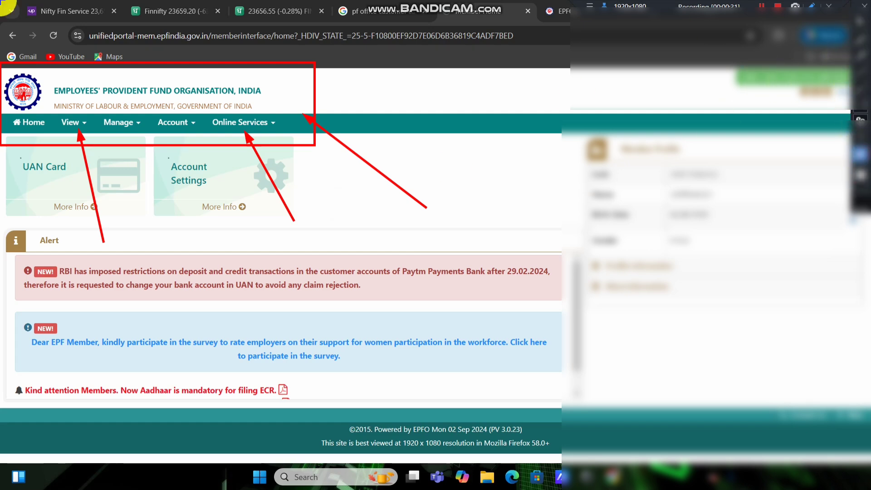
{"action": "left_click", "coordinate": [860, 154]}
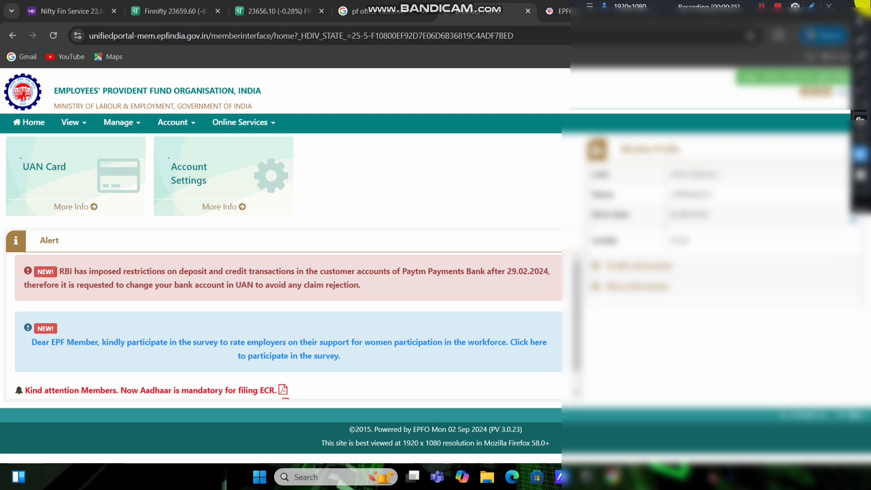
{"action": "left_click", "coordinate": [859, 21]}
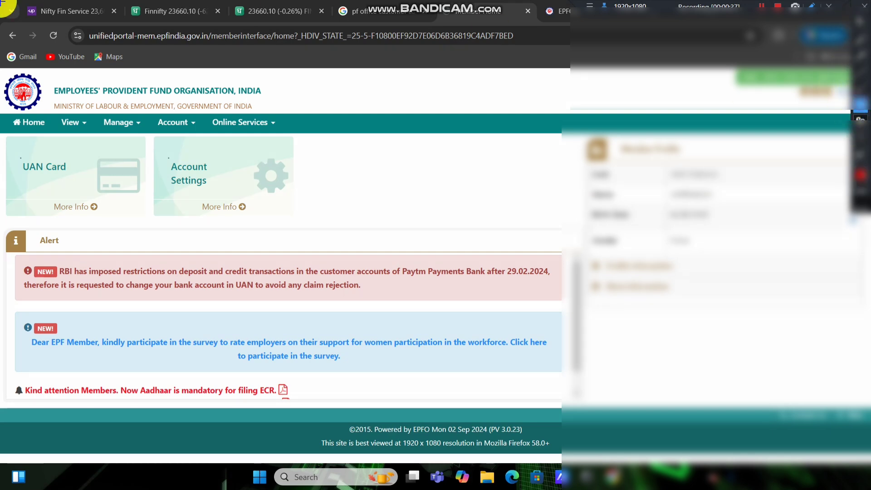
Step: Outline the menu bar in red and draw a narrow rectangle beneath Home, View, Manage, Account and Online Services
{"action": "mouse_move", "coordinate": [3, 102]}
{"action": "left_mouse_down"}
{"action": "mouse_move", "coordinate": [369, 171]}
{"action": "mouse_move", "coordinate": [302, 150]}
{"action": "left_mouse_up"}
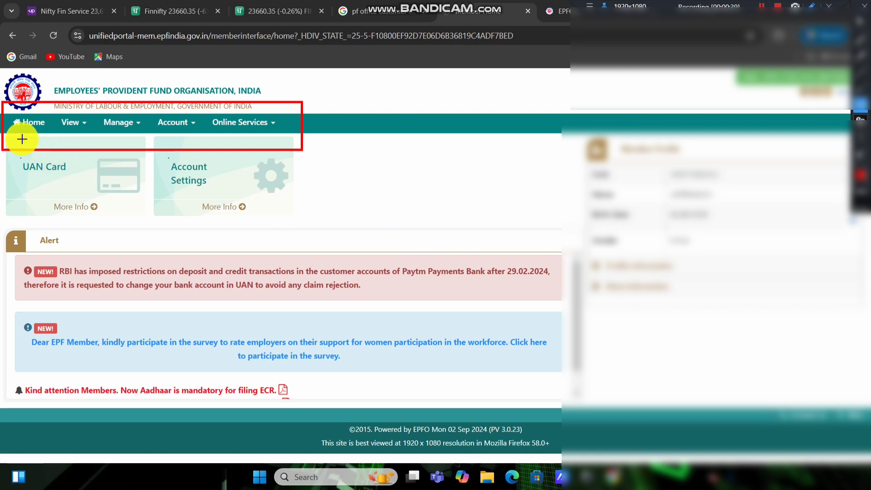
{"action": "left_click_drag", "start_coordinate": [16, 136], "coordinate": [28, 238]}
{"action": "left_click_drag", "start_coordinate": [72, 133], "coordinate": [76, 218]}
{"action": "mouse_move", "coordinate": [127, 135]}
{"action": "left_mouse_down"}
{"action": "mouse_move", "coordinate": [119, 184]}
{"action": "mouse_move", "coordinate": [132, 216]}
{"action": "left_mouse_up"}
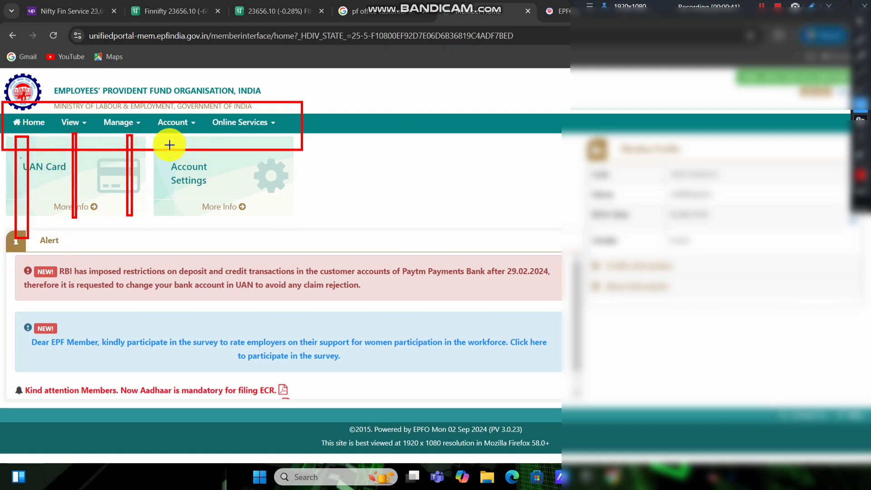
{"action": "left_click_drag", "start_coordinate": [170, 141], "coordinate": [184, 223]}
{"action": "left_click_drag", "start_coordinate": [234, 136], "coordinate": [230, 252]}
Step: Undo the six red rectangles drawn around and beneath the menu bar
{"action": "key", "text": "ctrl+z"}
{"action": "key", "text": "ctrl+z"}
{"action": "key", "text": "ctrl+z"}
{"action": "key", "text": "ctrl+z"}
{"action": "key", "text": "ctrl+z"}
{"action": "key", "text": "ctrl+z"}
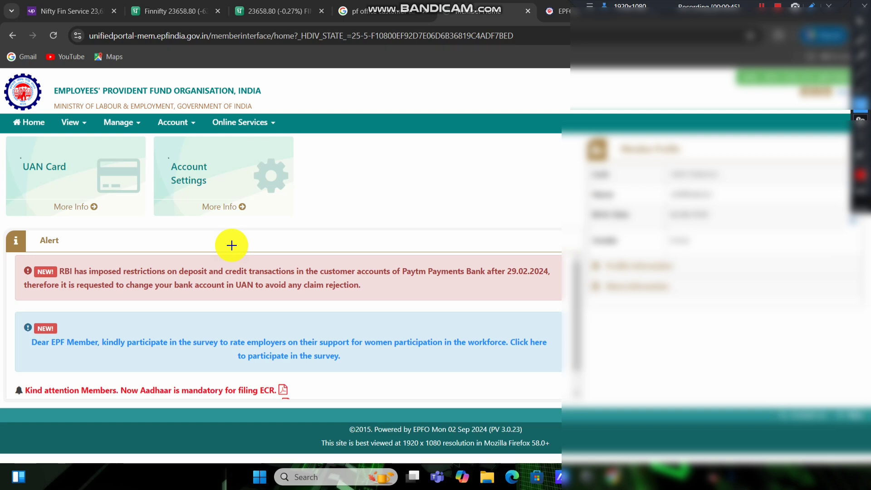
Step: Outline View and Manage in red, and handwrite and circle "1-2, 3" beside the Account Settings card with the pencil
{"action": "mouse_move", "coordinate": [56, 107]}
{"action": "left_mouse_down"}
{"action": "mouse_move", "coordinate": [97, 136]}
{"action": "mouse_move", "coordinate": [94, 144]}
{"action": "left_mouse_up"}
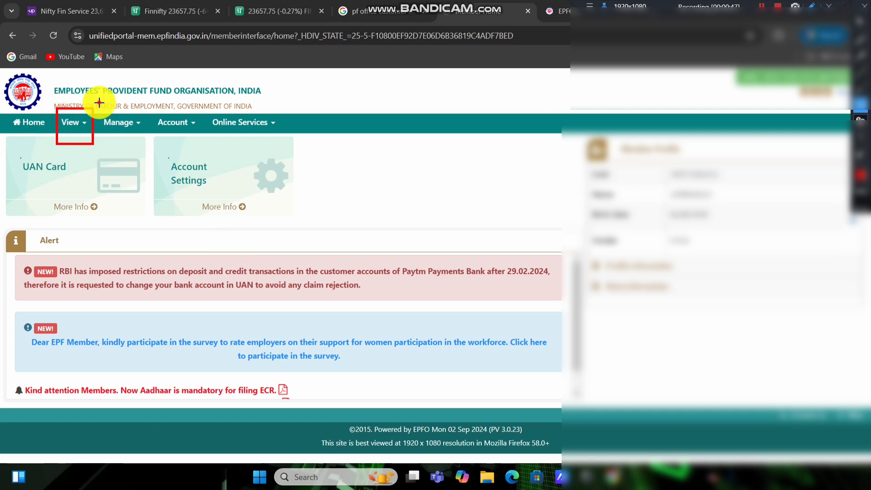
{"action": "left_click_drag", "start_coordinate": [98, 102], "coordinate": [144, 149]}
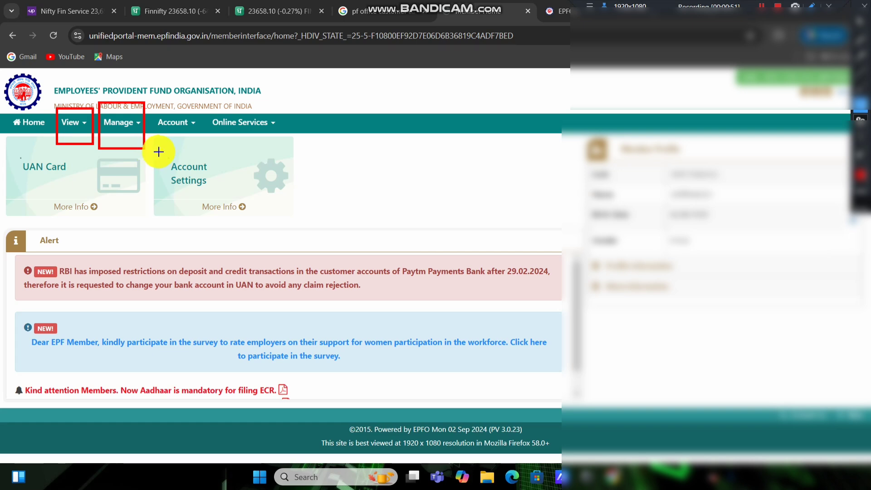
{"action": "left_click", "coordinate": [859, 40]}
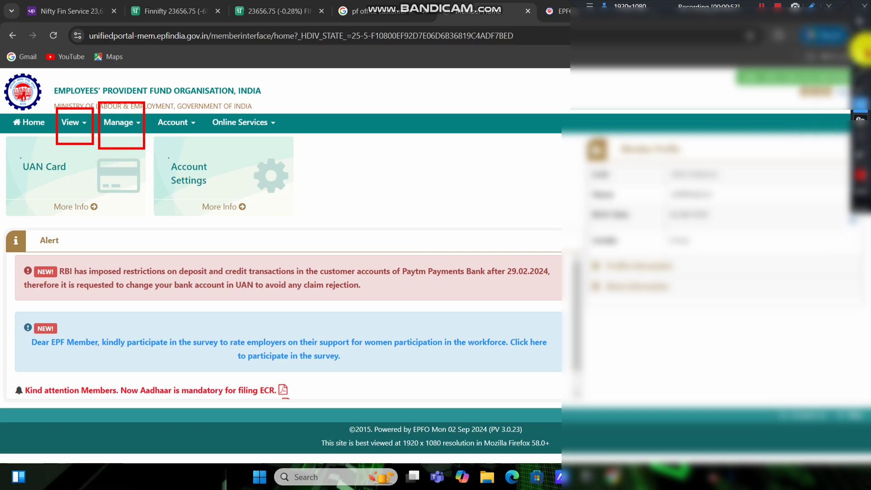
{"action": "left_click_drag", "start_coordinate": [306, 143], "coordinate": [325, 209]}
{"action": "mouse_move", "coordinate": [354, 162]}
{"action": "left_mouse_down"}
{"action": "mouse_move", "coordinate": [365, 155]}
{"action": "mouse_move", "coordinate": [442, 169]}
{"action": "mouse_move", "coordinate": [475, 200]}
{"action": "left_mouse_up"}
{"action": "left_click_drag", "start_coordinate": [486, 123], "coordinate": [505, 201]}
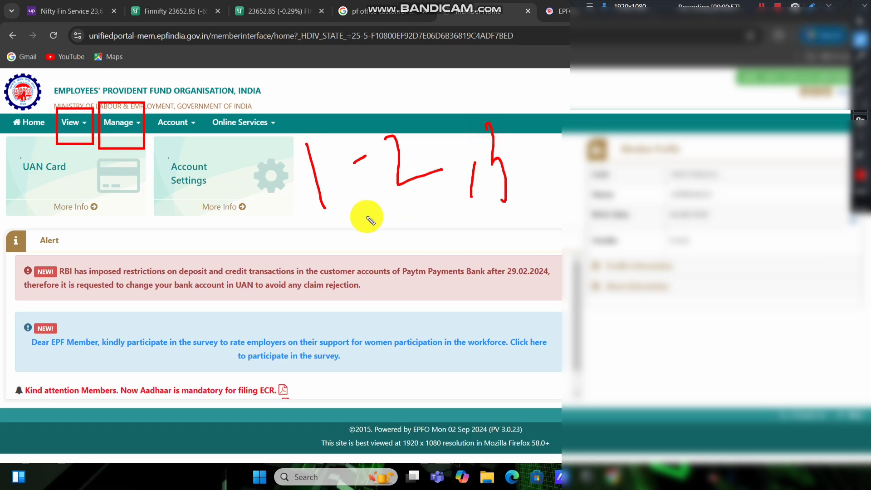
{"action": "mouse_move", "coordinate": [364, 216]}
{"action": "left_mouse_down"}
{"action": "mouse_move", "coordinate": [369, 72]}
{"action": "mouse_move", "coordinate": [399, 233]}
{"action": "left_mouse_up"}
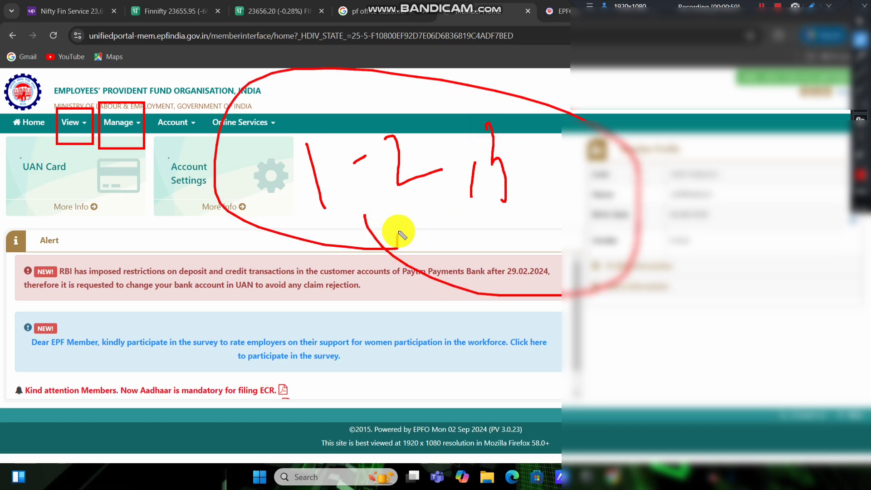
Step: Undo the handwritten numbers, the circle and the View and Manage outlines, and switch back to the pointer
{"action": "key", "text": "ctrl+z"}
{"action": "key", "text": "ctrl+z"}
{"action": "key", "text": "ctrl+z"}
{"action": "key", "text": "ctrl+z"}
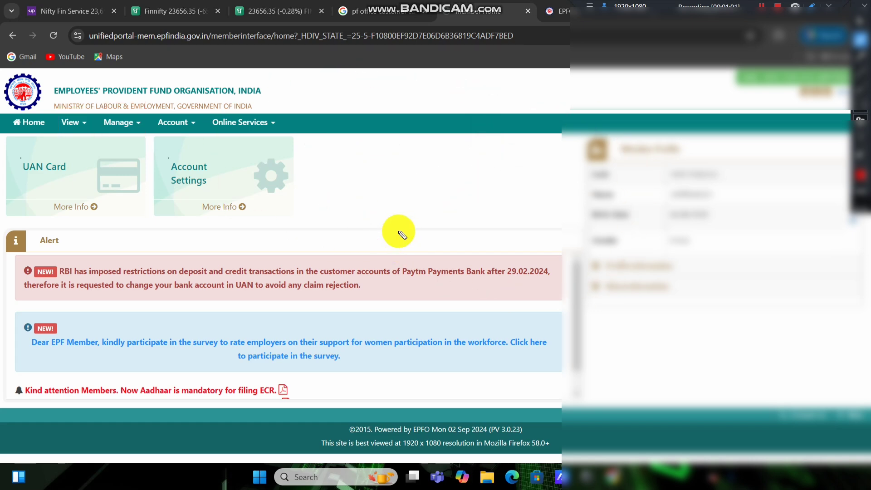
{"action": "left_click", "coordinate": [860, 21]}
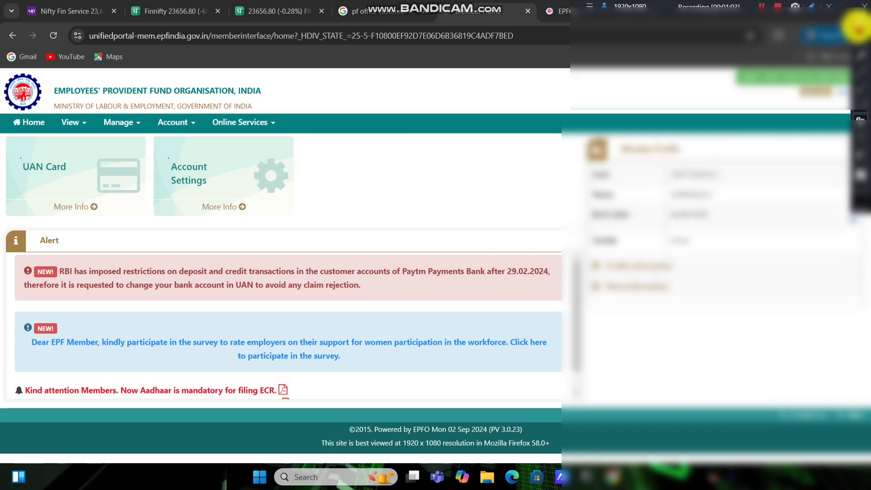
Step: Open the member's Service History page
{"action": "left_click", "coordinate": [81, 122]}
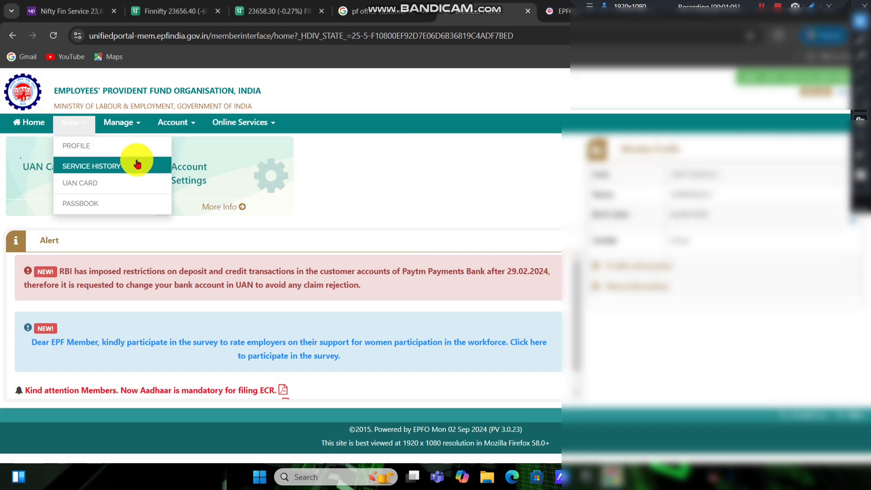
{"action": "left_click", "coordinate": [149, 168]}
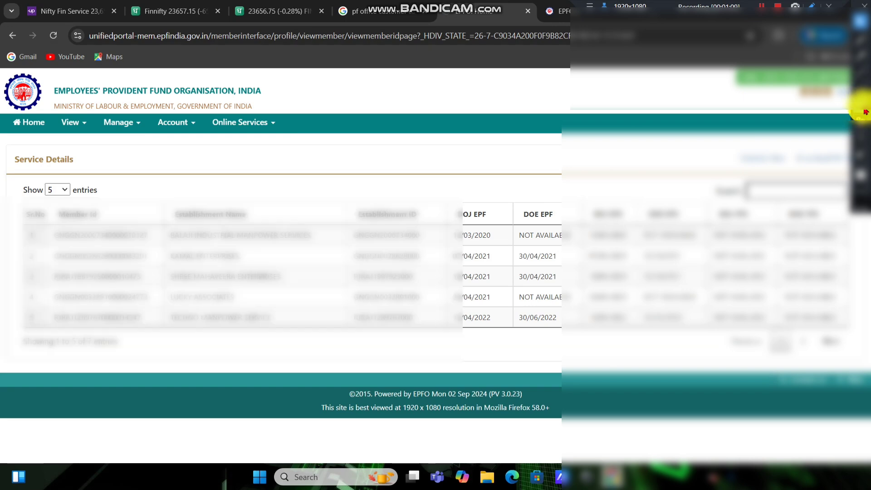
Step: Outline the Service Details table in red, plus the first entries under Member Id, Establishment Name, Establishment ID and DOJ EPF
{"action": "mouse_move", "coordinate": [4, 168]}
{"action": "left_mouse_down"}
{"action": "mouse_move", "coordinate": [849, 383]}
{"action": "mouse_move", "coordinate": [867, 357]}
{"action": "left_mouse_up"}
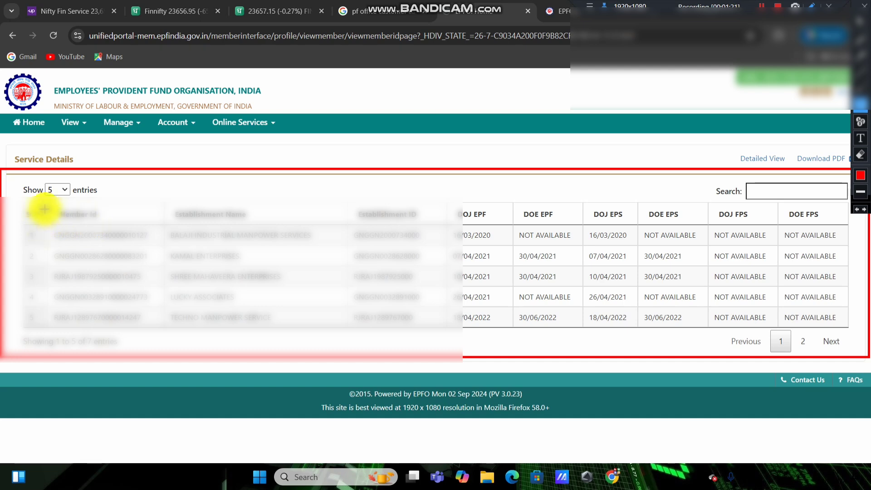
{"action": "left_click_drag", "start_coordinate": [46, 203], "coordinate": [153, 244]}
{"action": "left_click_drag", "start_coordinate": [170, 206], "coordinate": [335, 247]}
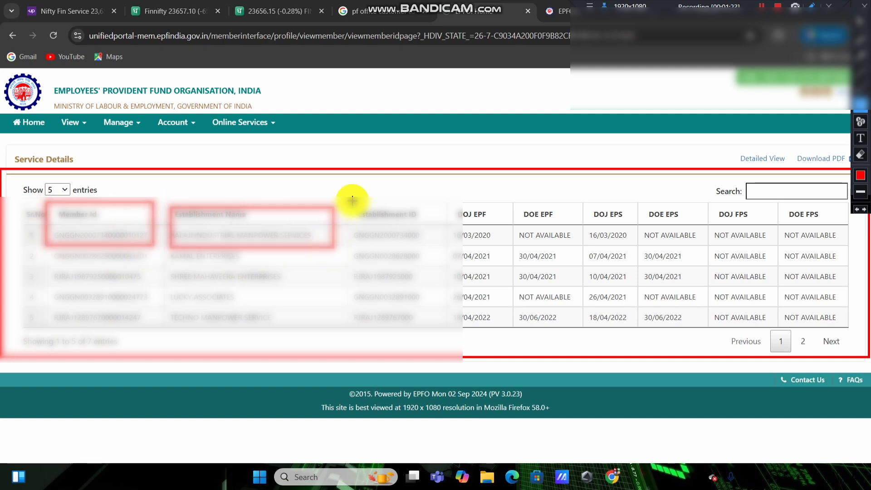
{"action": "left_click_drag", "start_coordinate": [357, 195], "coordinate": [426, 251]}
{"action": "mouse_move", "coordinate": [439, 198]}
{"action": "left_mouse_down"}
{"action": "mouse_move", "coordinate": [453, 228]}
{"action": "mouse_move", "coordinate": [507, 246]}
{"action": "left_mouse_up"}
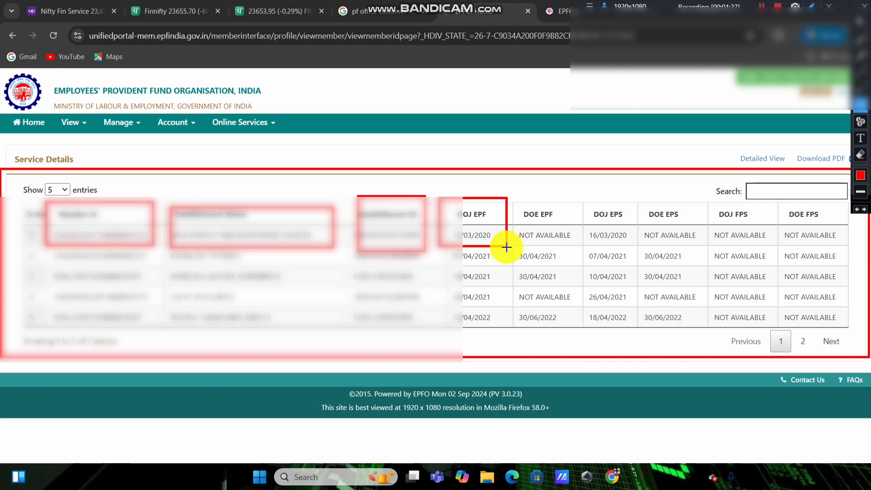
Step: Outline the DOJ EPF and DOE EPF headings, their first-row cells and the fourth row's DOE EPF cell in red
{"action": "mouse_move", "coordinate": [454, 200]}
{"action": "left_mouse_down"}
{"action": "mouse_move", "coordinate": [491, 225]}
{"action": "mouse_move", "coordinate": [568, 225]}
{"action": "left_mouse_up"}
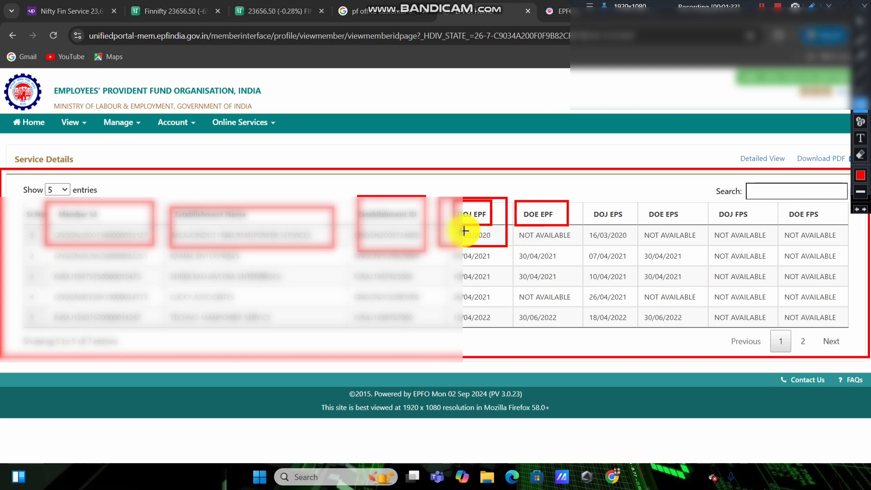
{"action": "mouse_move", "coordinate": [452, 225]}
{"action": "left_mouse_down"}
{"action": "mouse_move", "coordinate": [506, 247]}
{"action": "mouse_move", "coordinate": [582, 245]}
{"action": "left_mouse_up"}
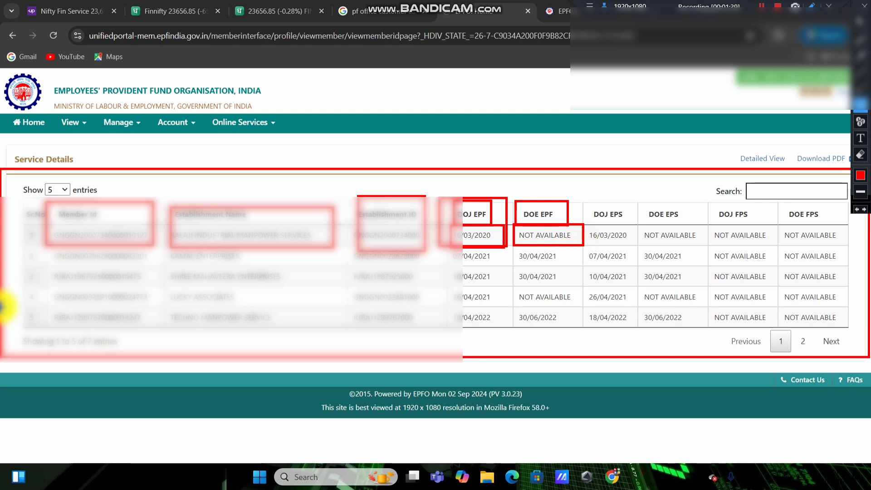
{"action": "left_click_drag", "start_coordinate": [507, 281], "coordinate": [580, 312]}
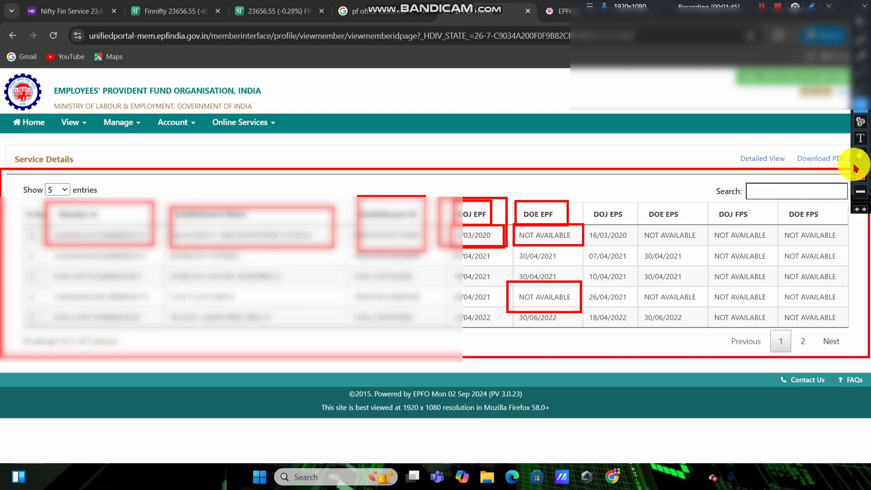
Step: Clear the red outlines from the Service Details page, return to the home page and open the Mark Exit page
{"action": "left_click_drag", "start_coordinate": [1, 130], "coordinate": [864, 483]}
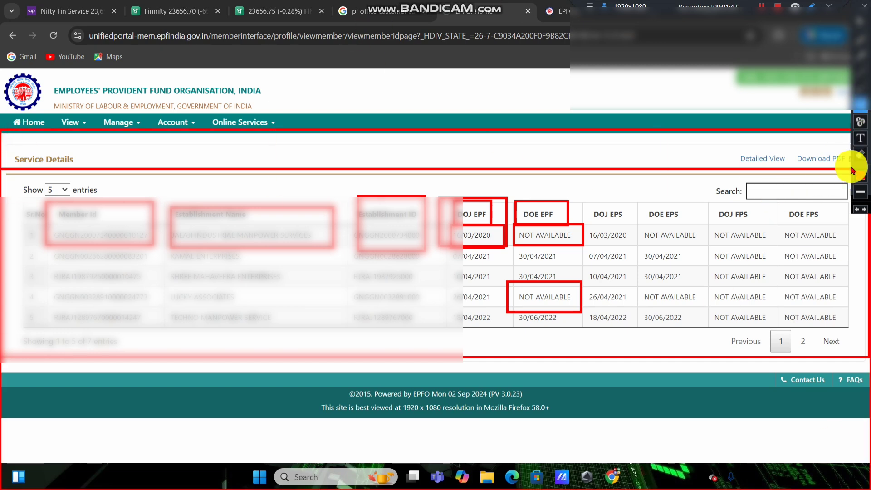
{"action": "left_click", "coordinate": [861, 154]}
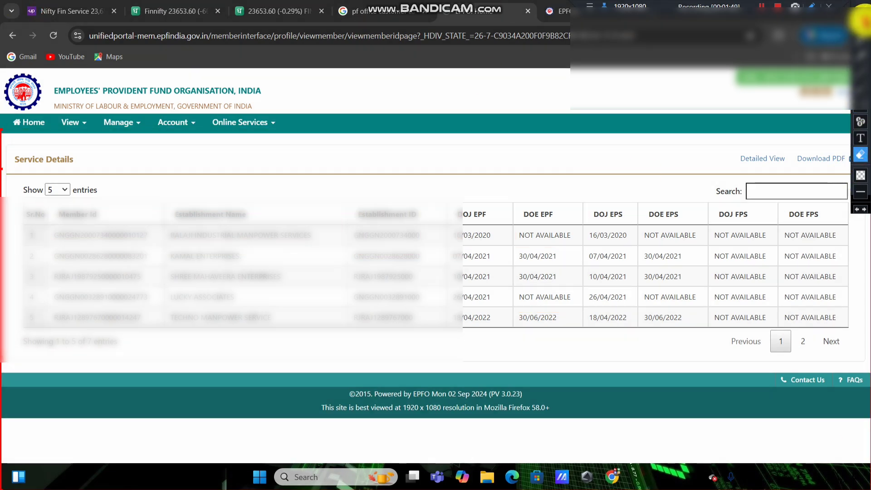
{"action": "left_click", "coordinate": [32, 125]}
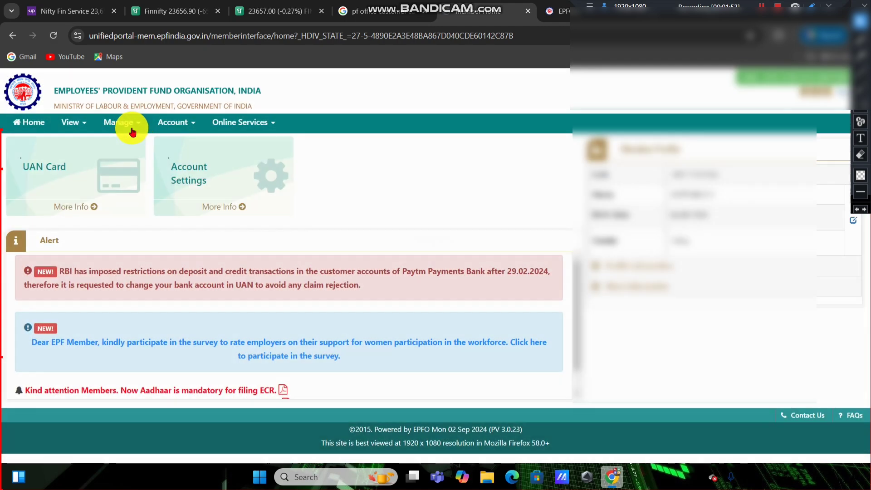
{"action": "left_click", "coordinate": [138, 125]}
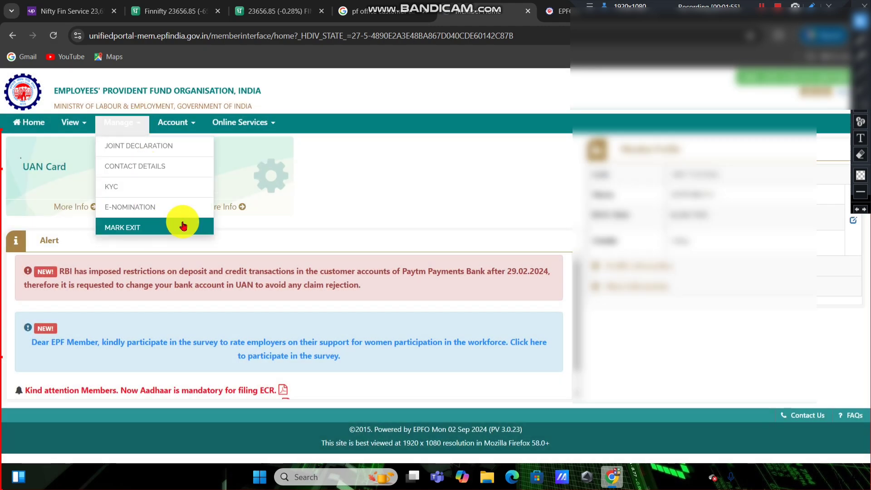
{"action": "left_click", "coordinate": [197, 226]}
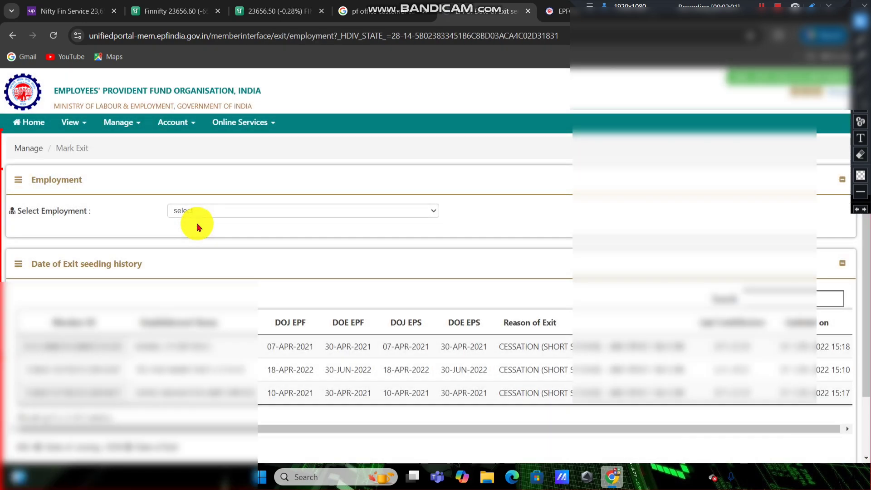
Step: Outline the Select Employment label and its selection list in red, and undo both outlines
{"action": "left_click", "coordinate": [859, 109]}
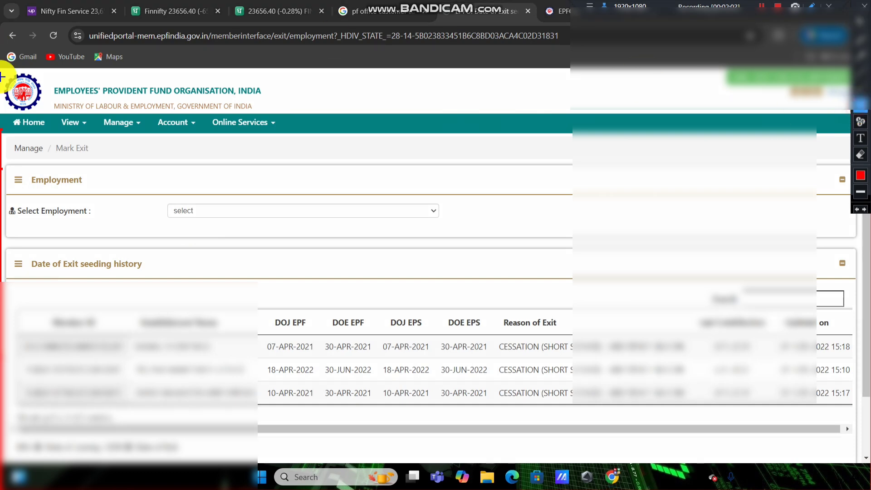
{"action": "mouse_move", "coordinate": [2, 193]}
{"action": "left_mouse_down"}
{"action": "mouse_move", "coordinate": [93, 240]}
{"action": "mouse_move", "coordinate": [105, 218]}
{"action": "left_mouse_up"}
{"action": "mouse_move", "coordinate": [148, 183]}
{"action": "left_mouse_down"}
{"action": "mouse_move", "coordinate": [299, 248]}
{"action": "mouse_move", "coordinate": [501, 222]}
{"action": "left_mouse_up"}
{"action": "key", "text": "ctrl+z"}
{"action": "key", "text": "ctrl+z"}
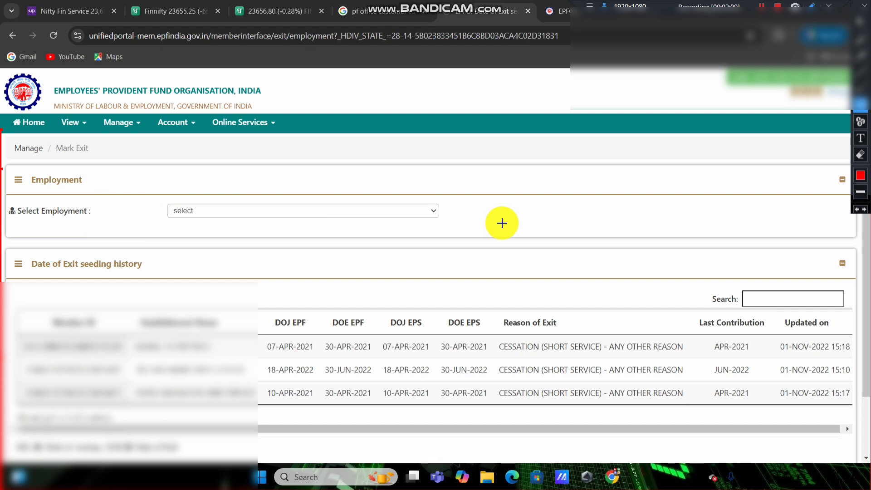
Step: Switch back to the pointer and select the NEHA ASSOCIATES employment for marking the exit
{"action": "left_click", "coordinate": [858, 20]}
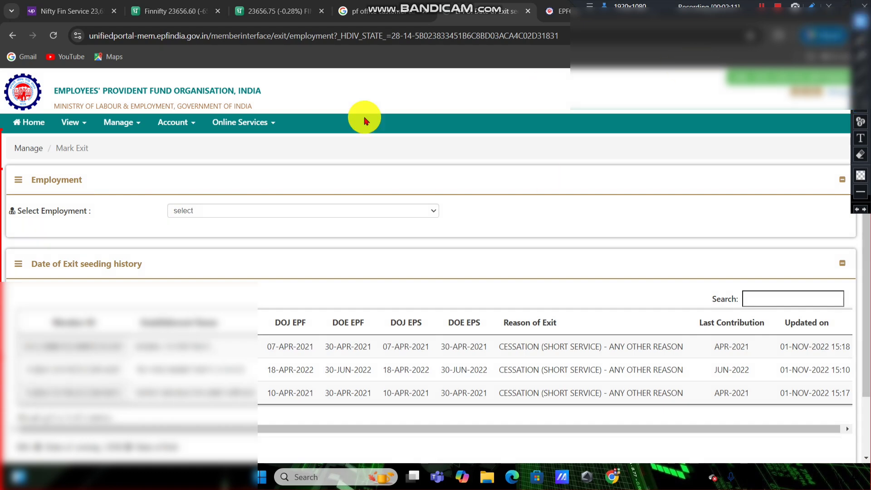
{"action": "left_click", "coordinate": [313, 211]}
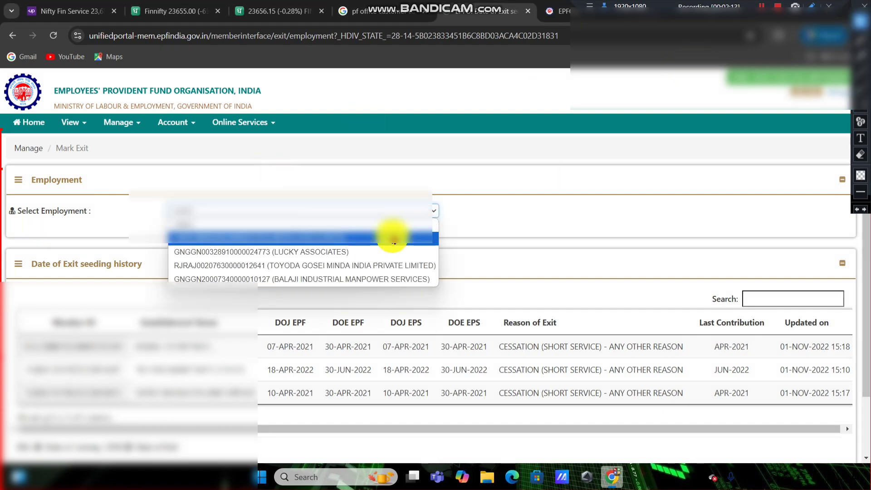
{"action": "left_click", "coordinate": [393, 237]}
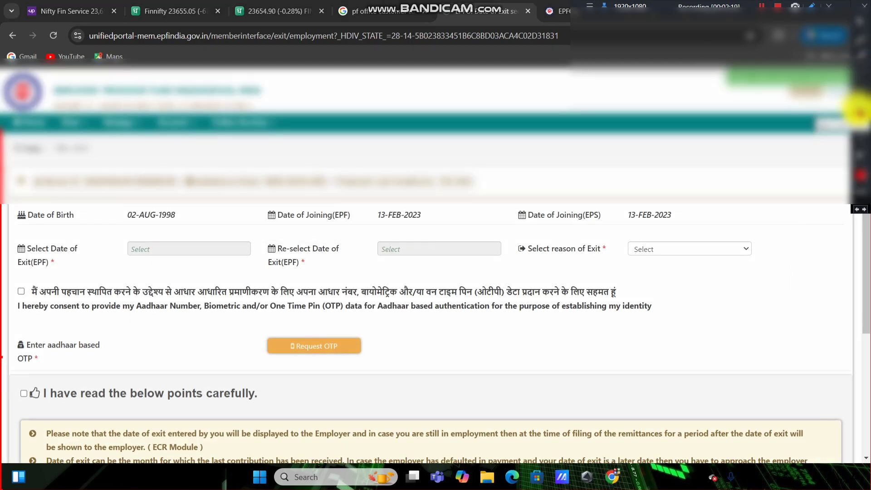
Step: Draw a freehand tick, a large circle and a small scribble over the exit form, and erase them all
{"action": "left_click", "coordinate": [859, 106]}
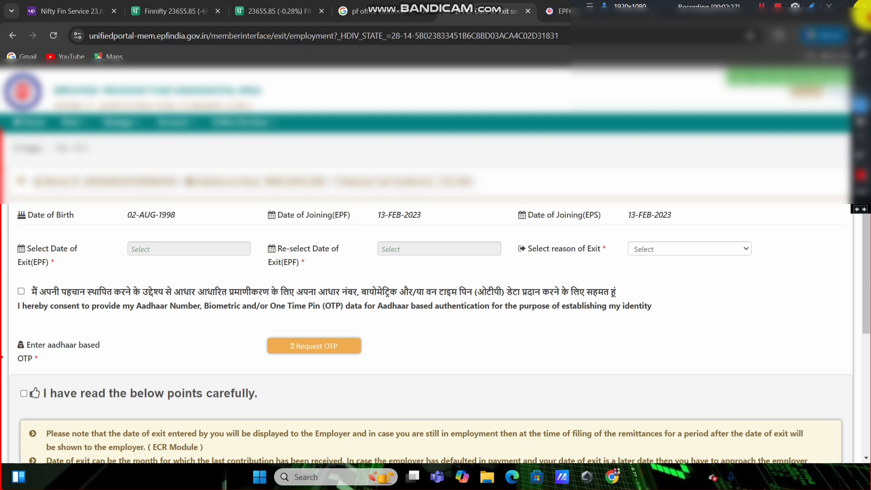
{"action": "left_click", "coordinate": [861, 20]}
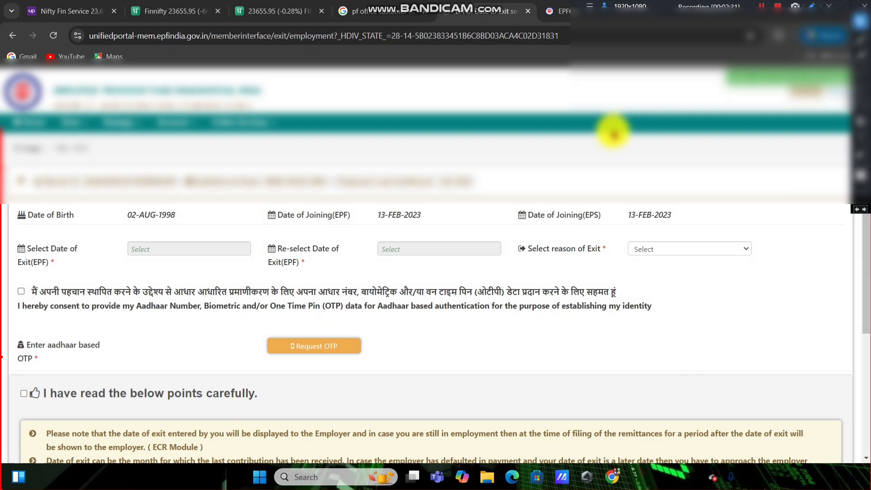
{"action": "left_click", "coordinate": [859, 40]}
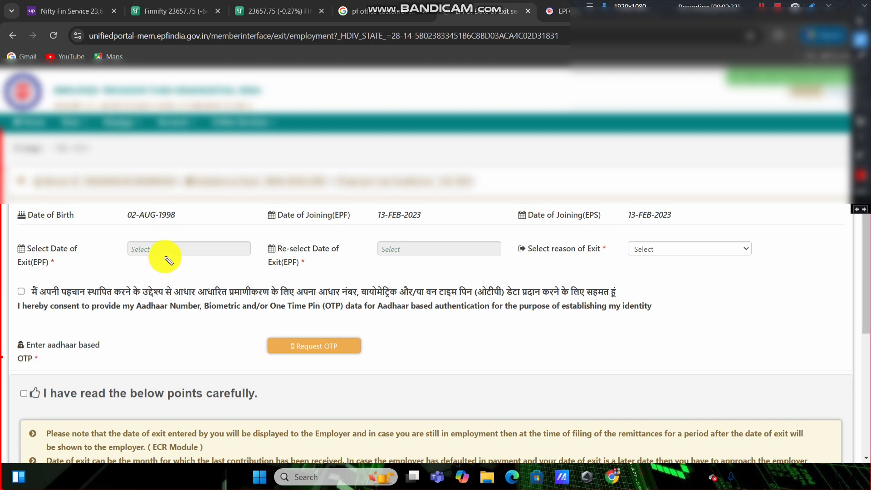
{"action": "mouse_move", "coordinate": [128, 221]}
{"action": "left_mouse_down"}
{"action": "mouse_move", "coordinate": [219, 266]}
{"action": "mouse_move", "coordinate": [335, 206]}
{"action": "left_mouse_up"}
{"action": "mouse_move", "coordinate": [144, 312]}
{"action": "left_mouse_down"}
{"action": "mouse_move", "coordinate": [137, 331]}
{"action": "mouse_move", "coordinate": [54, 220]}
{"action": "mouse_move", "coordinate": [72, 290]}
{"action": "left_mouse_up"}
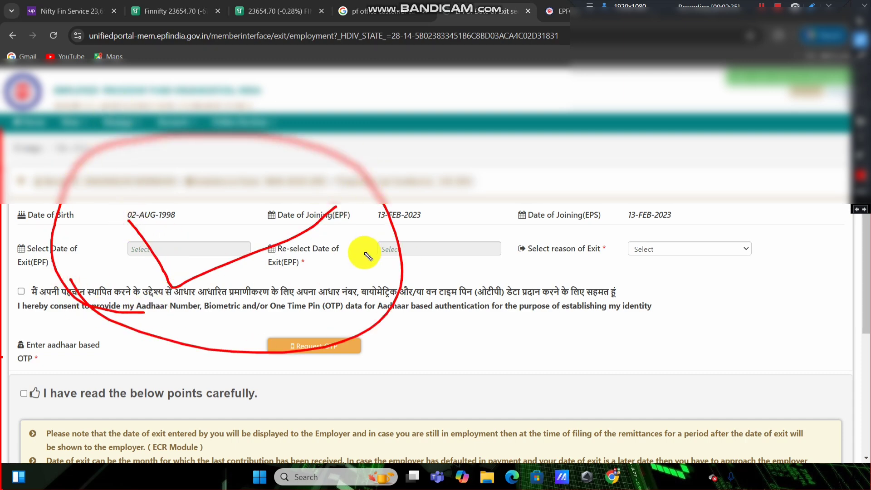
{"action": "mouse_move", "coordinate": [449, 206]}
{"action": "left_mouse_down"}
{"action": "mouse_move", "coordinate": [459, 175]}
{"action": "mouse_move", "coordinate": [495, 250]}
{"action": "mouse_move", "coordinate": [499, 223]}
{"action": "left_mouse_up"}
{"action": "left_click", "coordinate": [861, 155]}
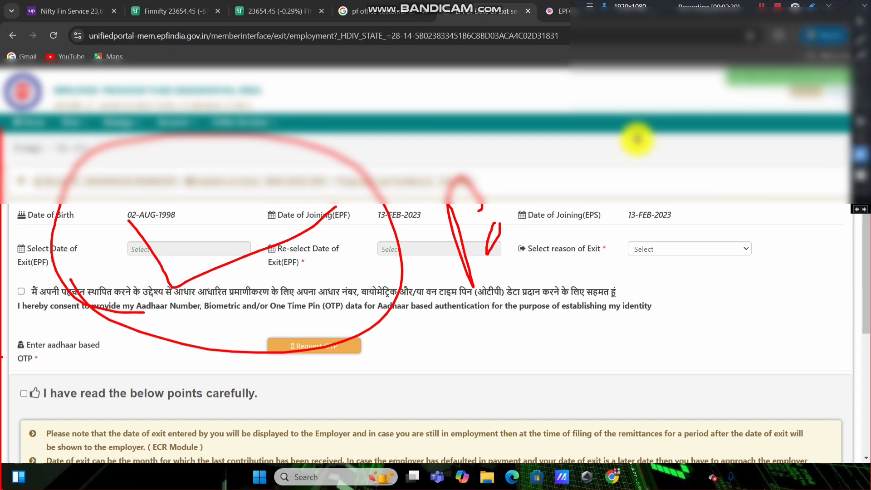
{"action": "mouse_move", "coordinate": [419, 155]}
{"action": "left_mouse_down"}
{"action": "mouse_move", "coordinate": [545, 338]}
{"action": "mouse_move", "coordinate": [544, 295]}
{"action": "left_mouse_up"}
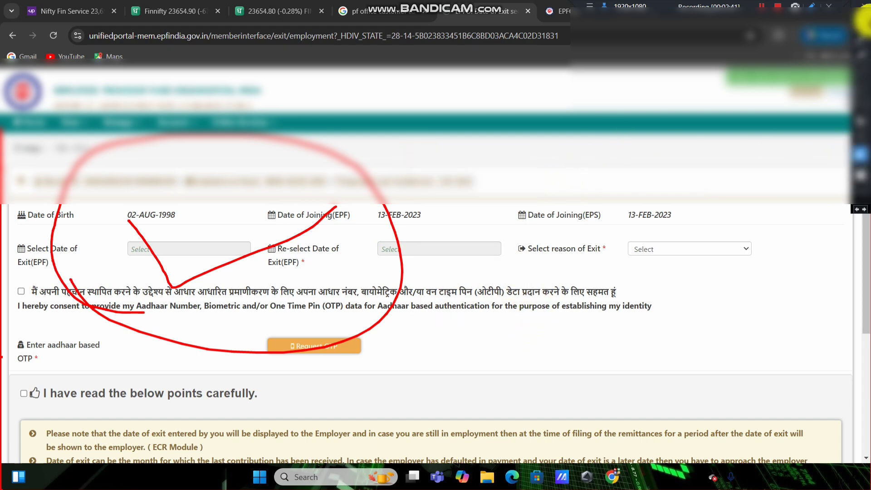
{"action": "left_click", "coordinate": [859, 20]}
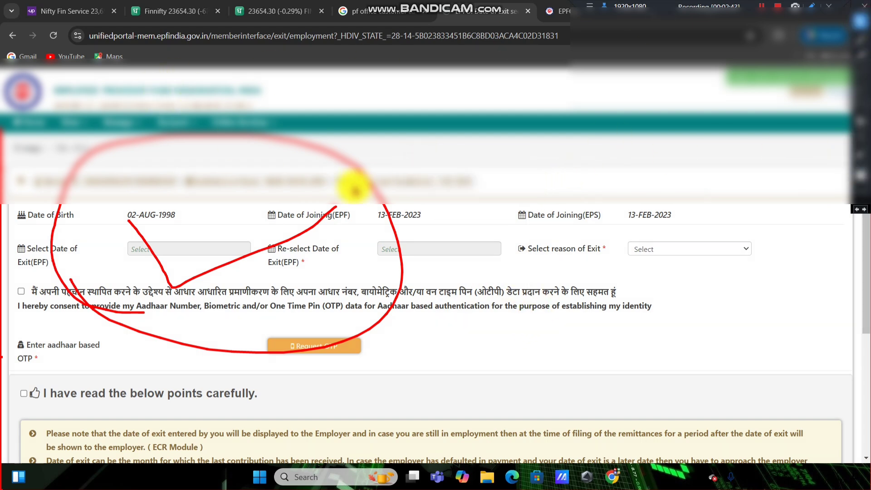
{"action": "mouse_move", "coordinate": [381, 256]}
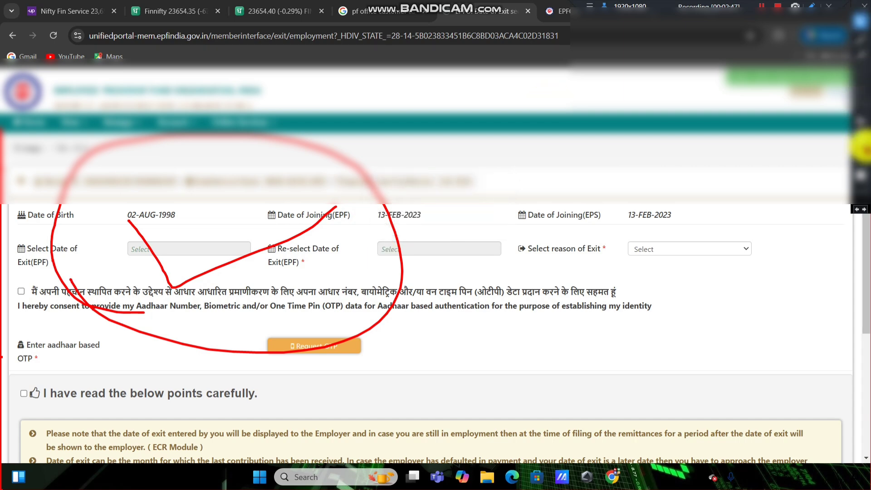
{"action": "left_click", "coordinate": [854, 160]}
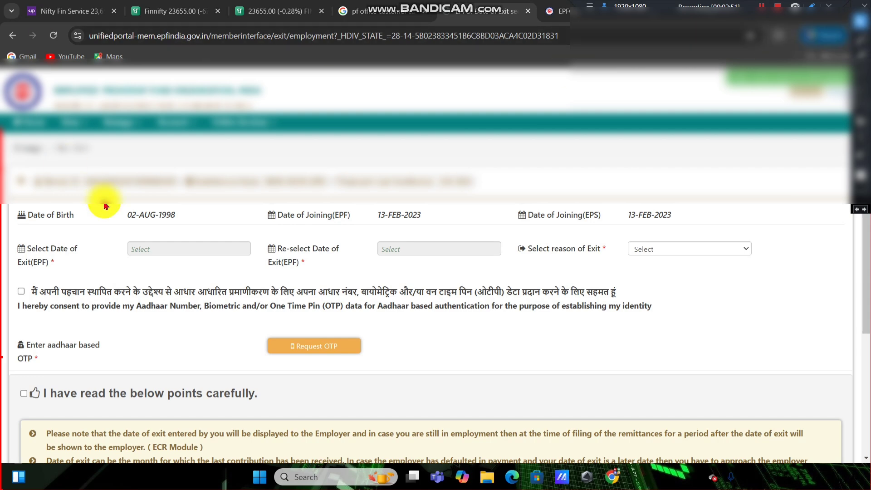
Step: Outline the Select Date of Exit(EPF) label and its date field in red, and erase the outlines
{"action": "left_click", "coordinate": [859, 106]}
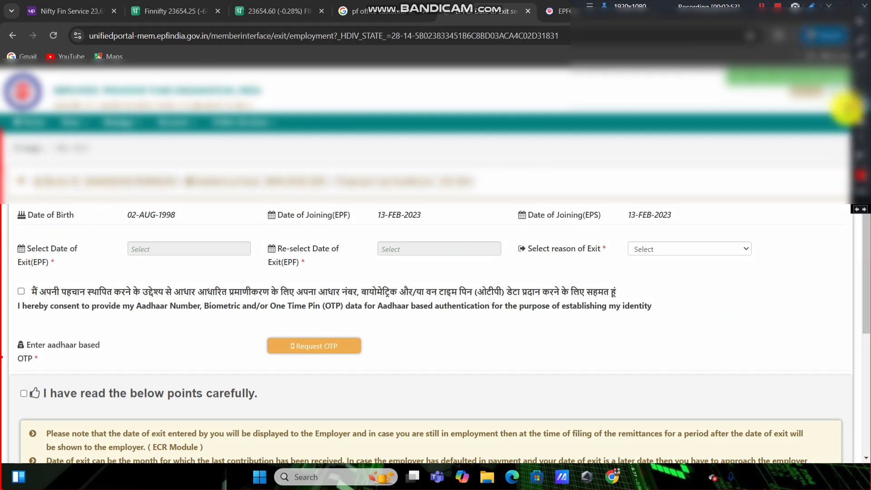
{"action": "mouse_move", "coordinate": [2, 231]}
{"action": "left_mouse_down"}
{"action": "mouse_move", "coordinate": [254, 292]}
{"action": "mouse_move", "coordinate": [263, 267]}
{"action": "left_mouse_up"}
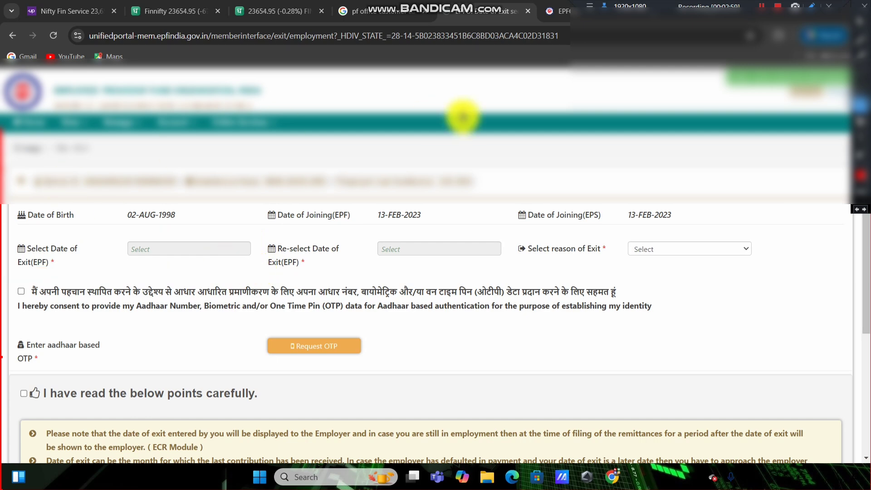
{"action": "left_click_drag", "start_coordinate": [128, 237], "coordinate": [217, 281]}
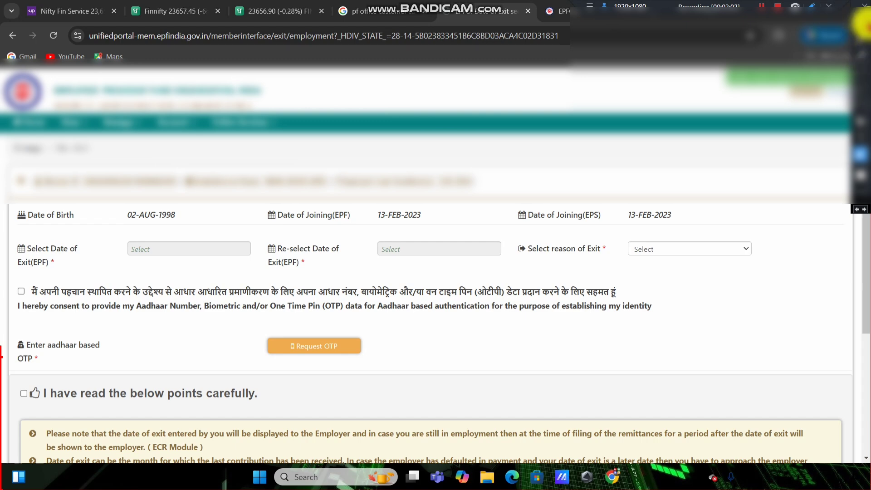
Step: Select 30 June 2024 as the EPF date of exit and re-select the same date for confirmation
{"action": "left_click", "coordinate": [223, 249]}
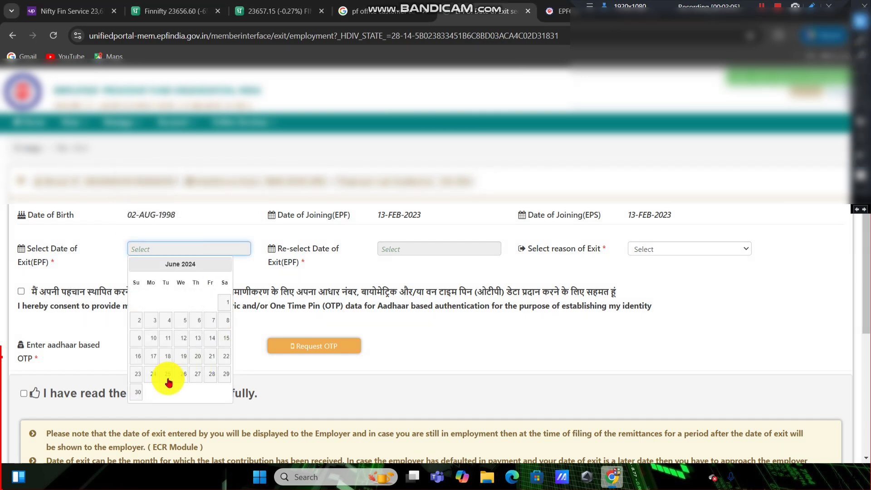
{"action": "left_click", "coordinate": [134, 395]}
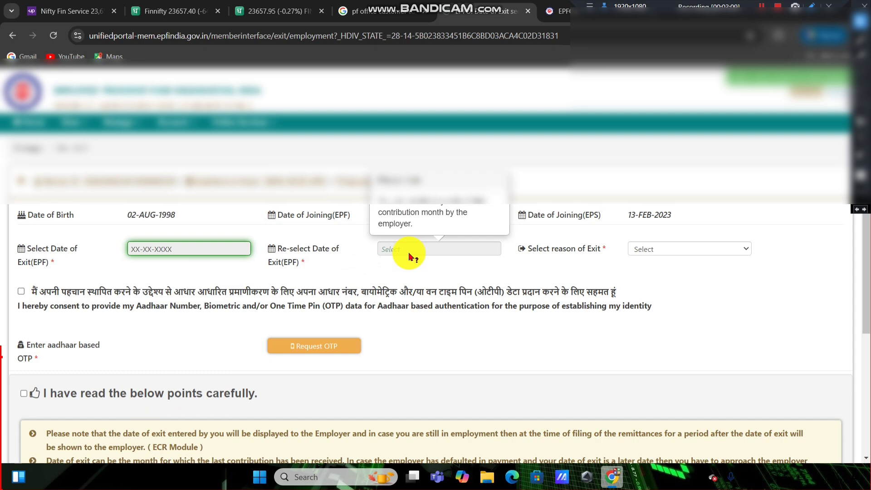
{"action": "left_click", "coordinate": [451, 252]}
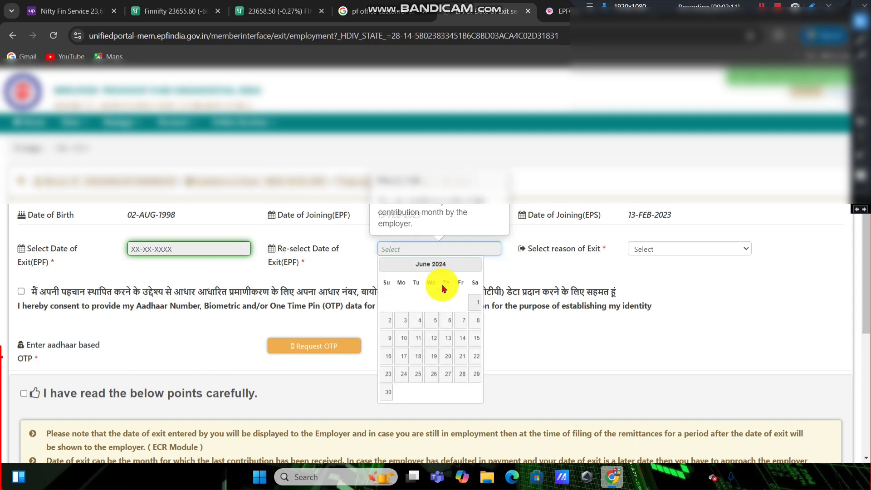
{"action": "left_click", "coordinate": [390, 394]}
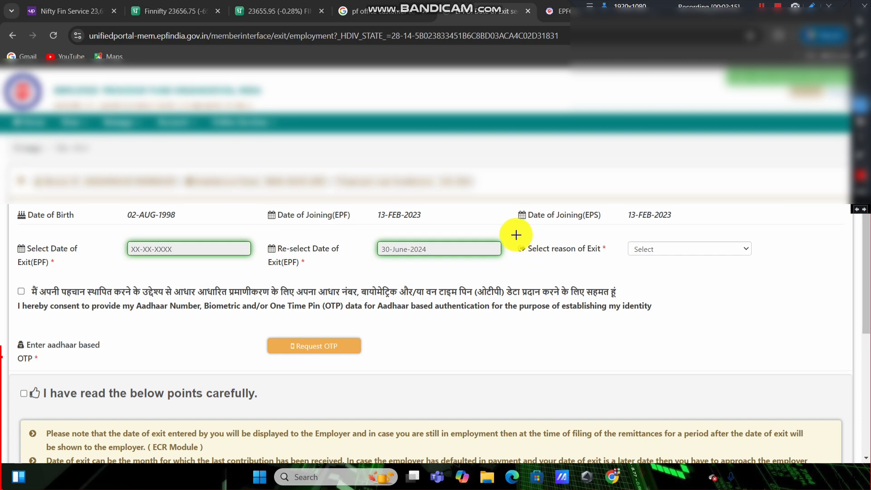
Step: Set the reason of exit to CESSATION (SHORT SERVICE) - Any other reason
{"action": "mouse_move", "coordinate": [514, 233]}
{"action": "left_mouse_down"}
{"action": "mouse_move", "coordinate": [563, 270]}
{"action": "mouse_move", "coordinate": [770, 276]}
{"action": "left_mouse_up"}
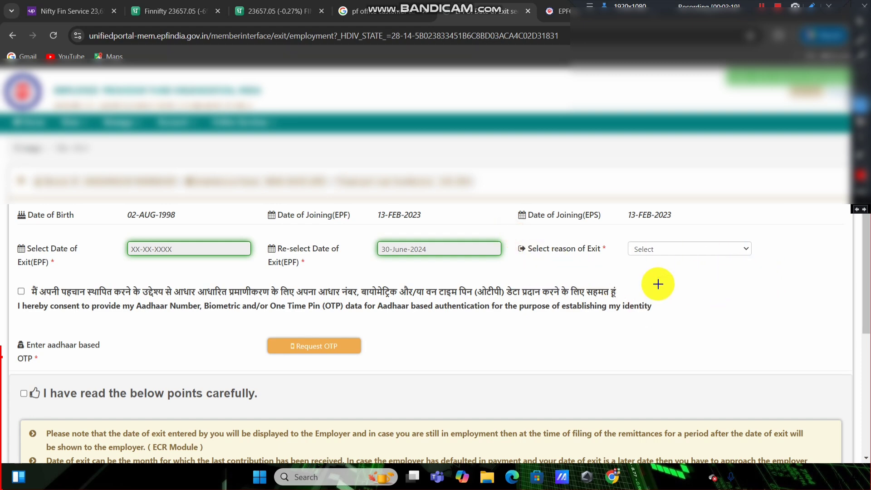
{"action": "left_click", "coordinate": [744, 247]}
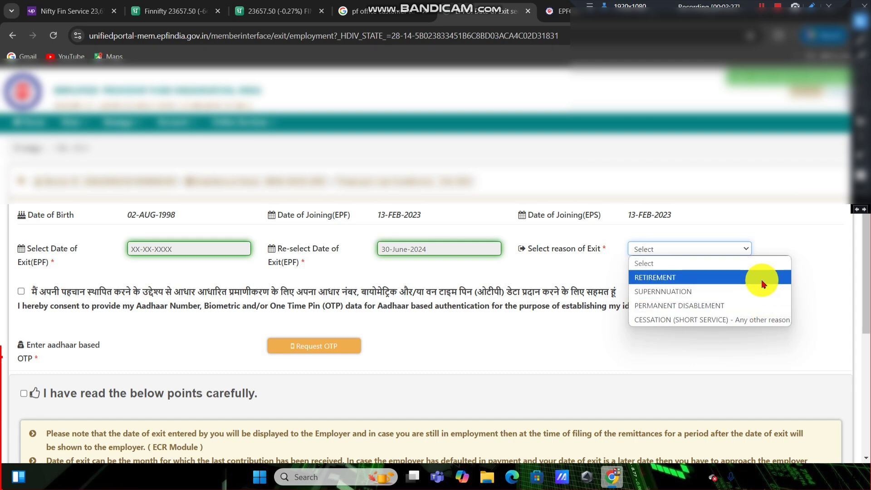
{"action": "left_click", "coordinate": [767, 322]}
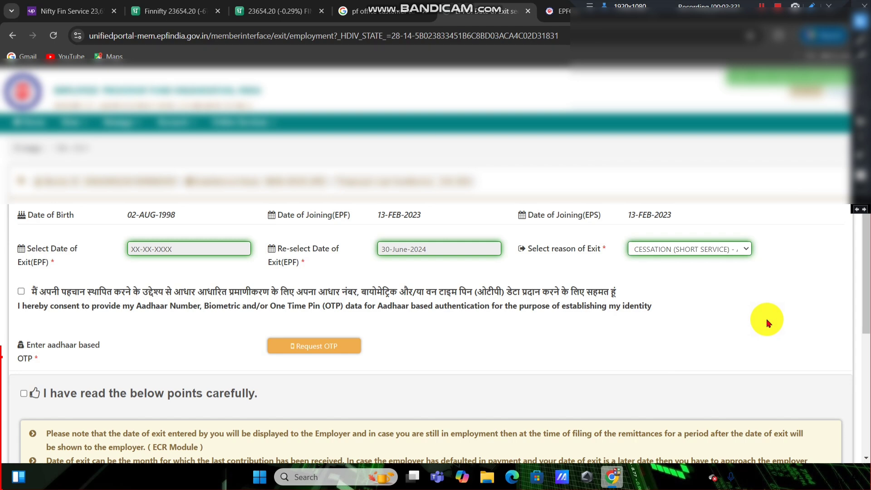
Step: Give the Aadhaar authentication consent, request the Aadhaar-based OTP and confirm the request
{"action": "scroll", "coordinate": [767, 321], "scroll_direction": "down", "scroll_amount": 2}
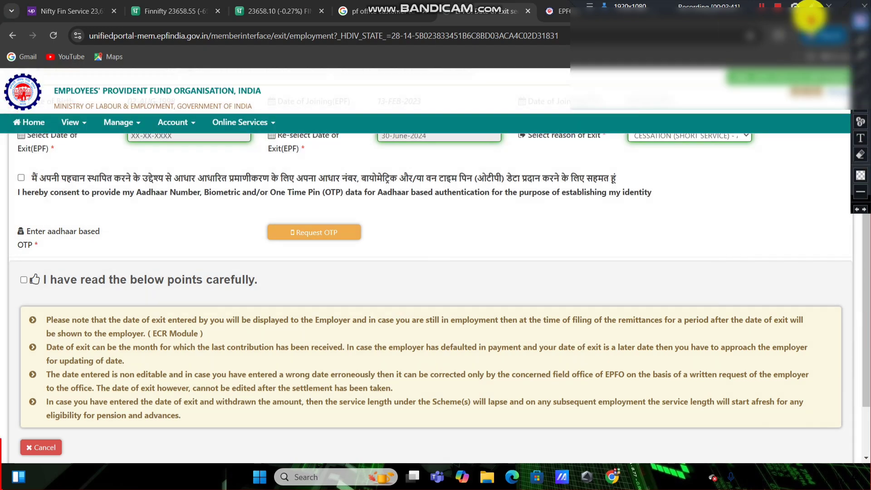
{"action": "left_click", "coordinate": [23, 179]}
{"action": "left_click", "coordinate": [341, 234]}
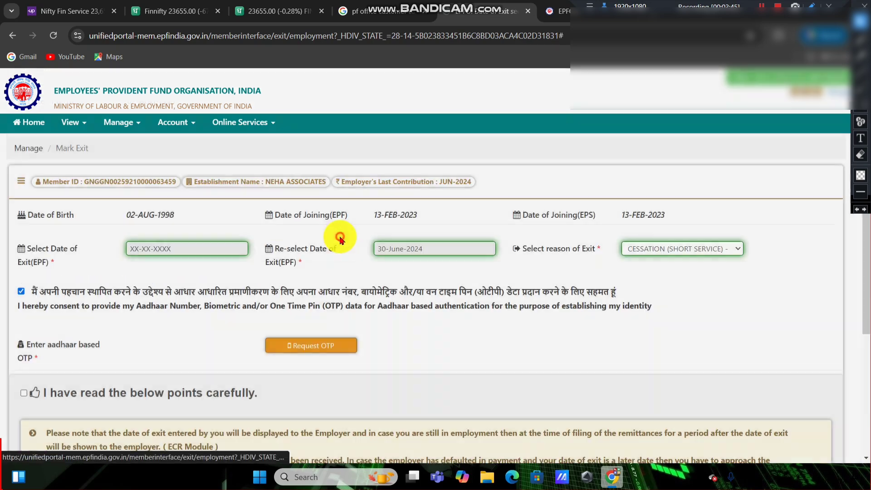
{"action": "left_click", "coordinate": [457, 172]}
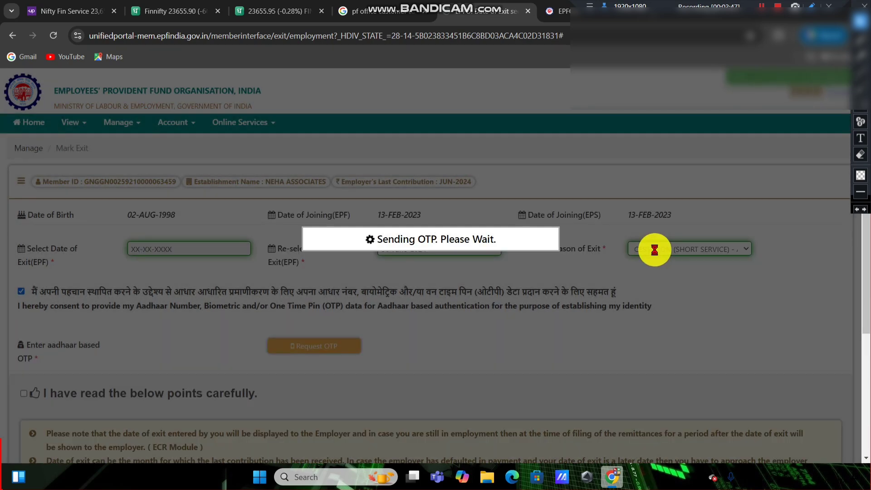
Step: Outline the Aadhaar-based OTP row, including its entry field and sent notice, with a red rectangle
{"action": "scroll", "coordinate": [668, 294], "scroll_direction": "down", "scroll_amount": 5}
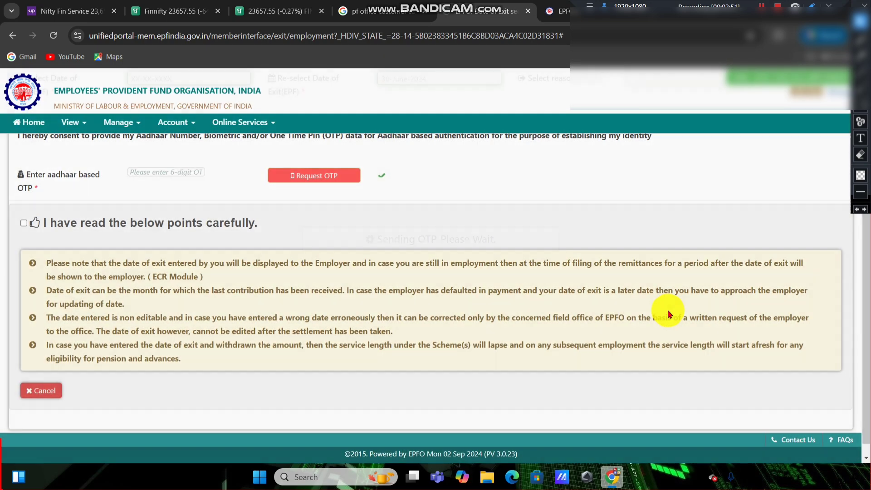
{"action": "scroll", "coordinate": [635, 311], "scroll_direction": "up", "scroll_amount": 1}
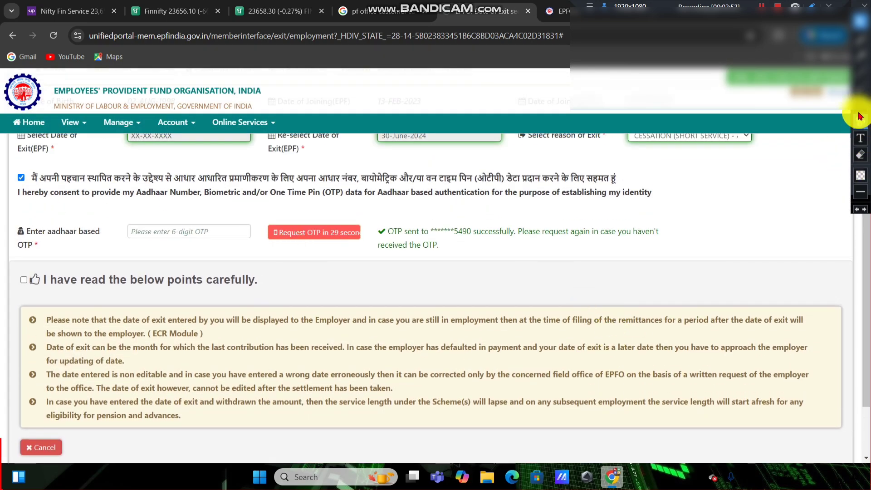
{"action": "left_click", "coordinate": [859, 116]}
{"action": "mouse_move", "coordinate": [6, 204]}
{"action": "left_mouse_down"}
{"action": "mouse_move", "coordinate": [47, 254]}
{"action": "mouse_move", "coordinate": [675, 281]}
{"action": "left_mouse_up"}
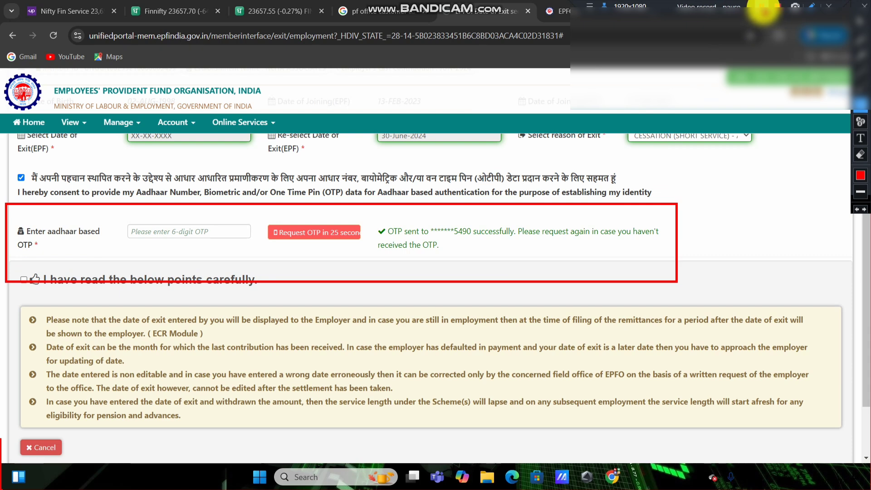
Step: Outline the "I have read the below points carefully" declaration in red, erase the outline and accept the declaration
{"action": "left_click", "coordinate": [764, 12]}
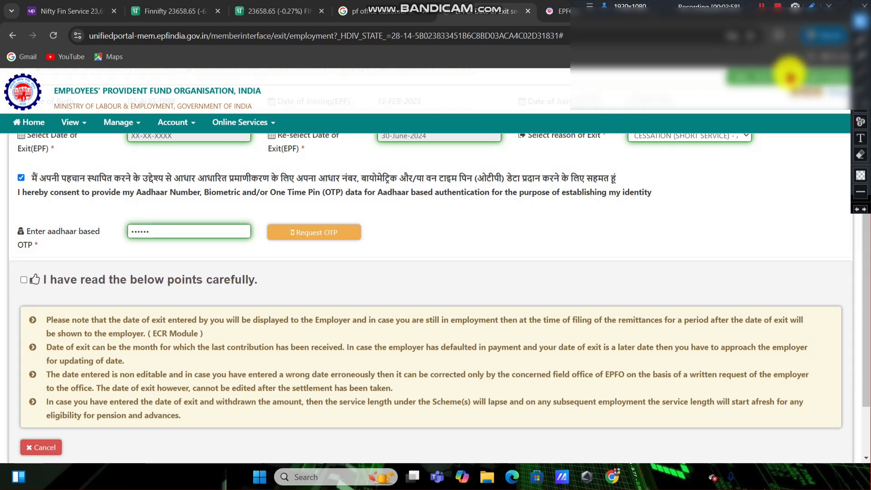
{"action": "scroll", "coordinate": [278, 257], "scroll_direction": "down", "scroll_amount": 1}
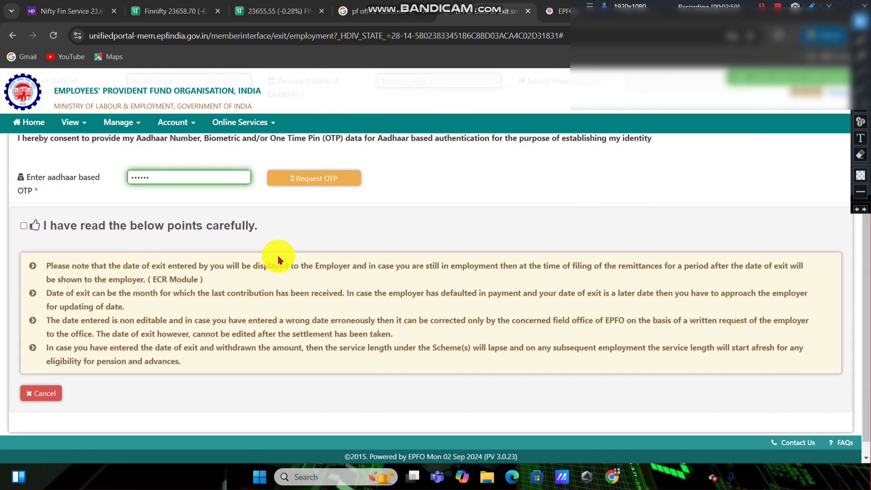
{"action": "left_click", "coordinate": [857, 116]}
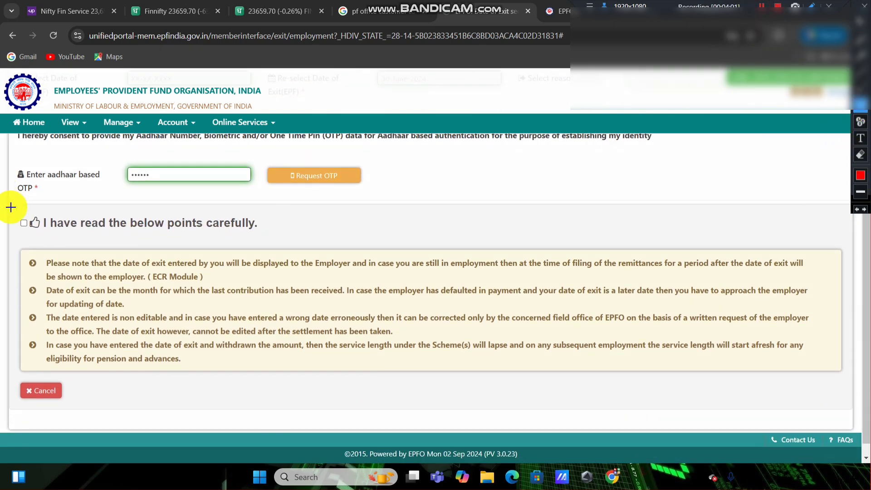
{"action": "left_click_drag", "start_coordinate": [11, 207], "coordinate": [285, 238]}
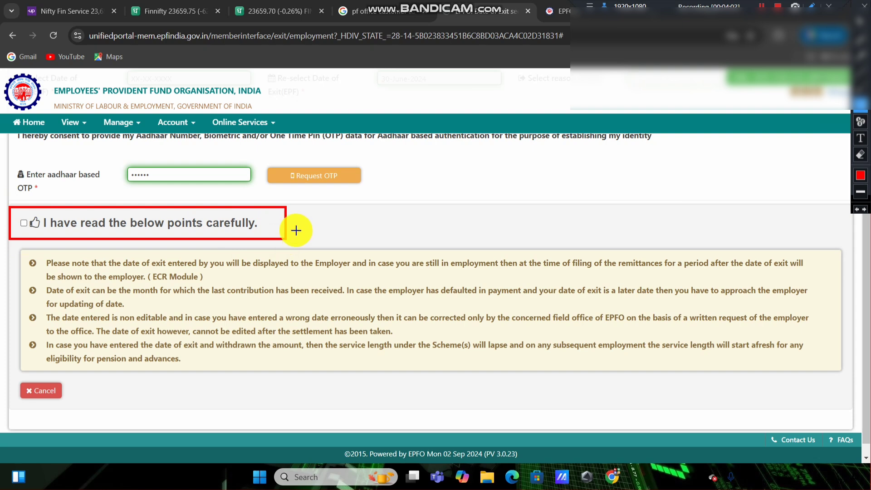
{"action": "left_click", "coordinate": [860, 154]}
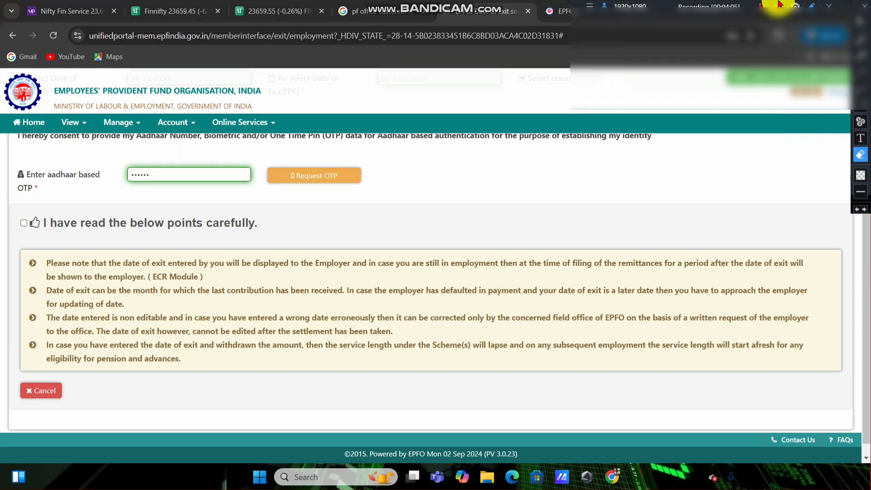
{"action": "left_click", "coordinate": [33, 218]}
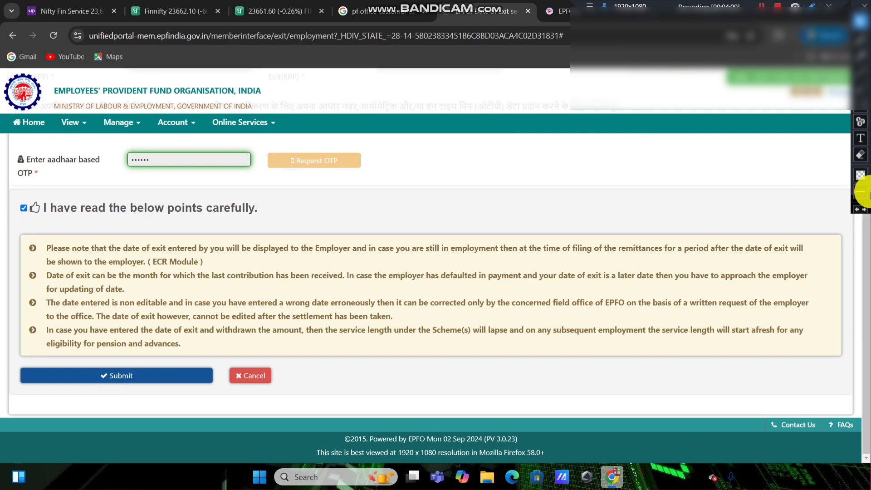
Step: Mark the Submit option with a red rectangle, submit the date of exit details and confirm the submission
{"action": "left_click", "coordinate": [860, 104]}
{"action": "mouse_move", "coordinate": [20, 347]}
{"action": "left_mouse_down"}
{"action": "mouse_move", "coordinate": [226, 472]}
{"action": "mouse_move", "coordinate": [201, 408]}
{"action": "left_mouse_up"}
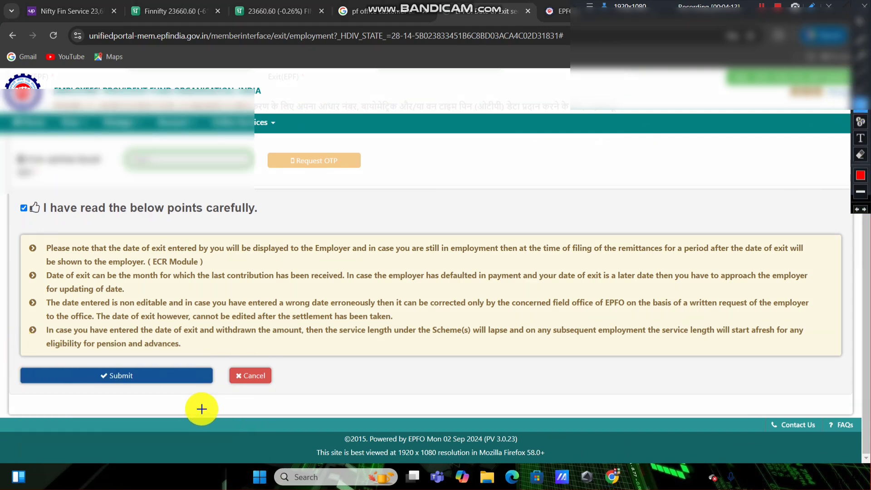
{"action": "left_click", "coordinate": [64, 374]}
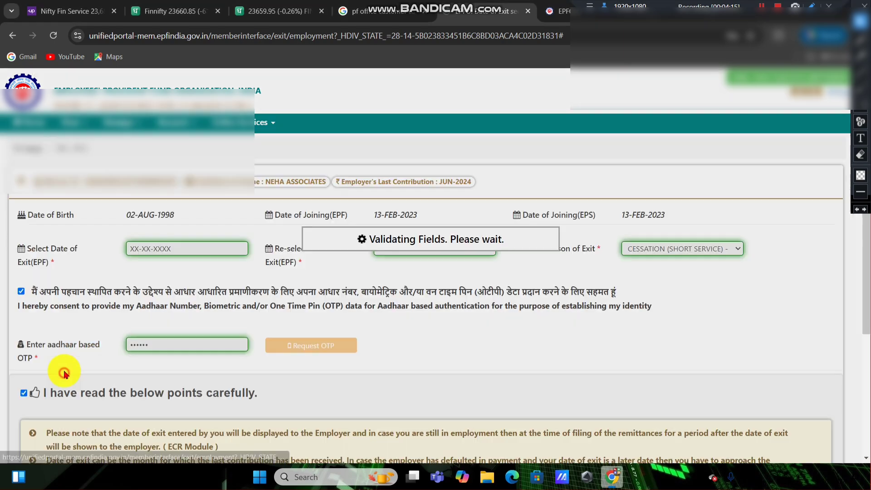
{"action": "left_click", "coordinate": [438, 165]}
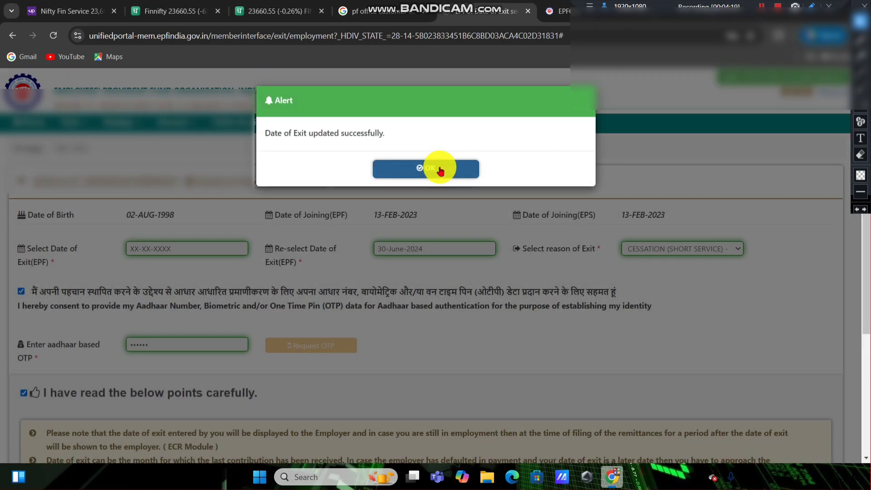
Step: Outline the date of exit alert and its OK option in red, erase both outlines and acknowledge the alert
{"action": "left_click", "coordinate": [860, 104]}
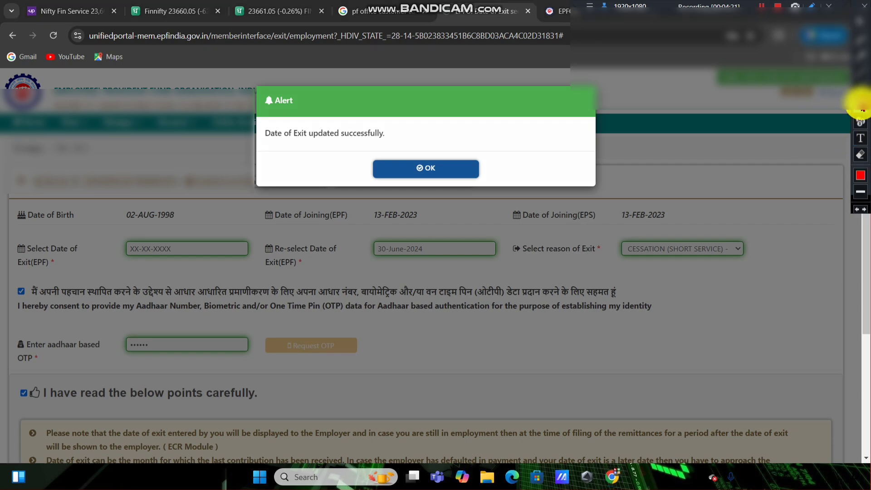
{"action": "mouse_move", "coordinate": [256, 79]}
{"action": "left_mouse_down"}
{"action": "mouse_move", "coordinate": [469, 199]}
{"action": "mouse_move", "coordinate": [534, 205]}
{"action": "left_mouse_up"}
{"action": "left_click_drag", "start_coordinate": [342, 149], "coordinate": [519, 192]}
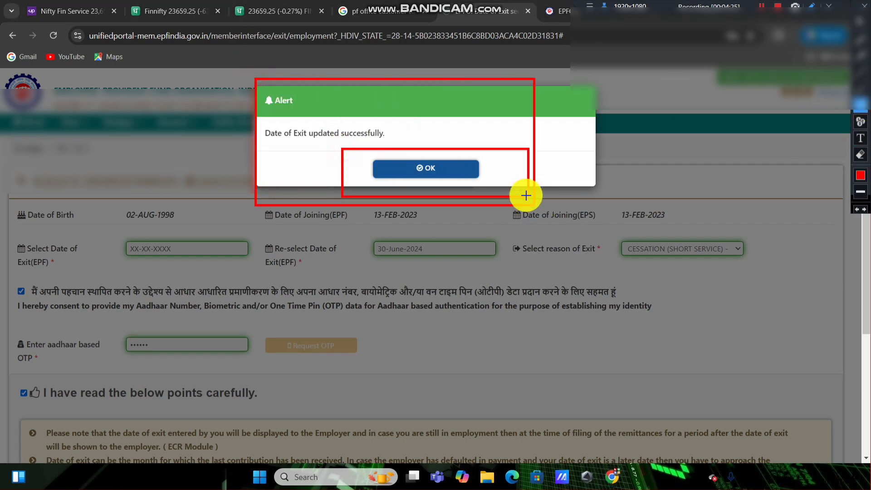
{"action": "left_click", "coordinate": [860, 154]}
{"action": "left_click", "coordinate": [859, 154]}
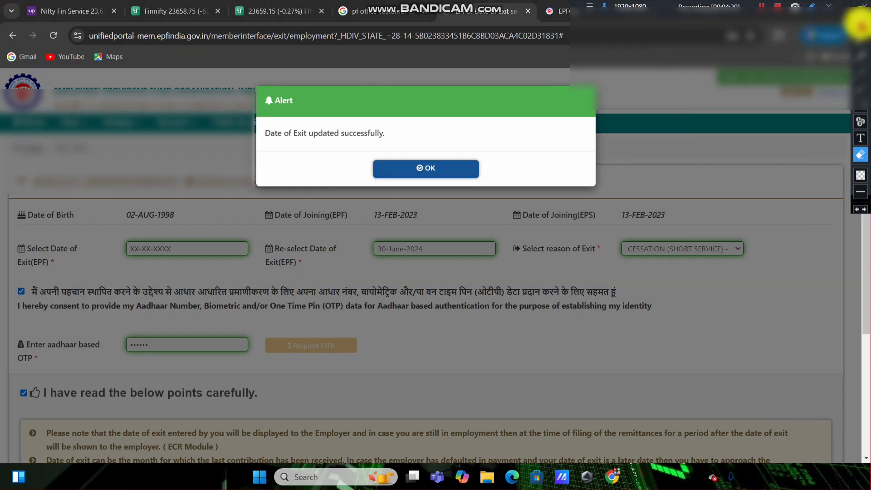
{"action": "left_click", "coordinate": [465, 165]}
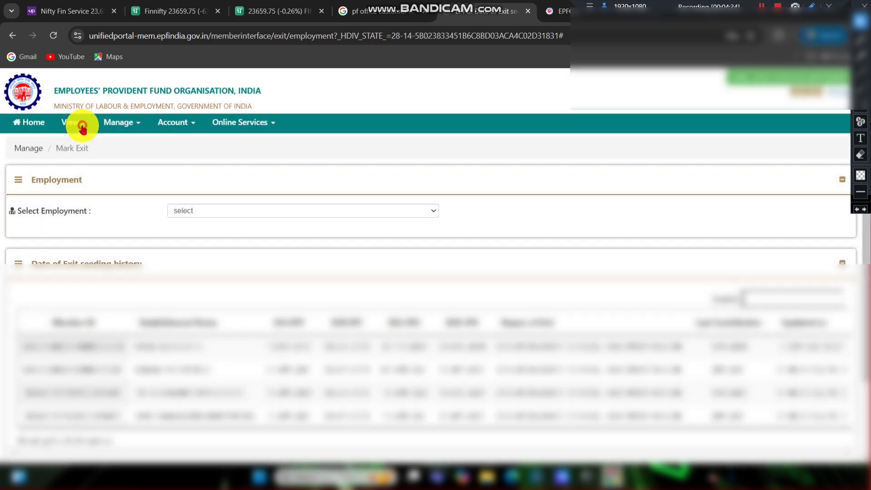
Step: Open the service history and go to page 2 of the service details
{"action": "left_click", "coordinate": [75, 123]}
{"action": "left_click", "coordinate": [89, 166]}
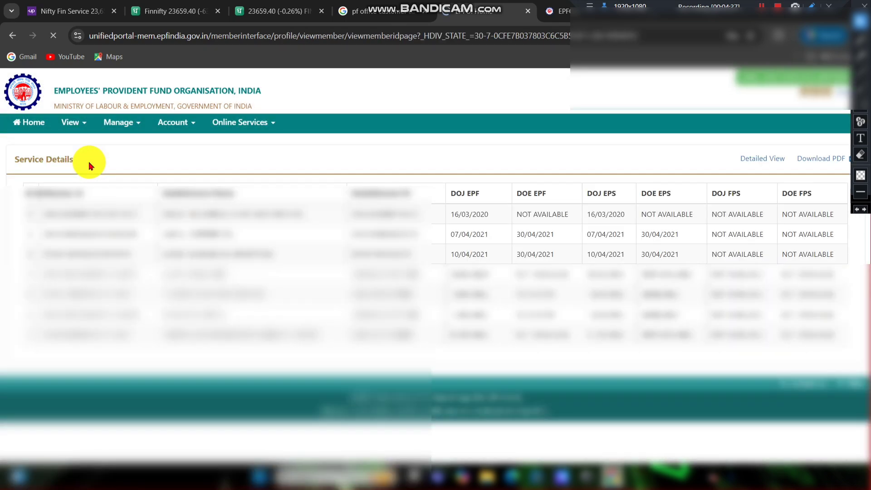
{"action": "left_click", "coordinate": [804, 346]}
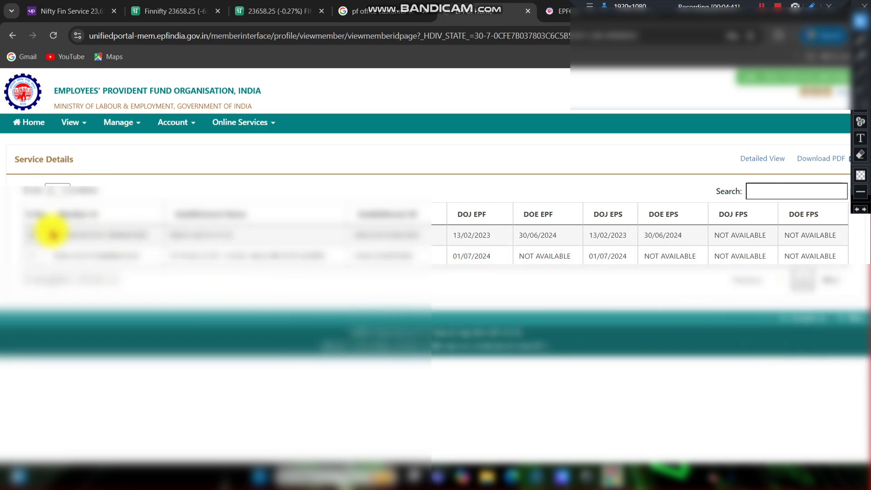
Step: Highlight the service row with EPF joining date 13/02/2023 and outline its DOE EPF entry with a red rectangle
{"action": "left_click_drag", "start_coordinate": [51, 234], "coordinate": [820, 233]}
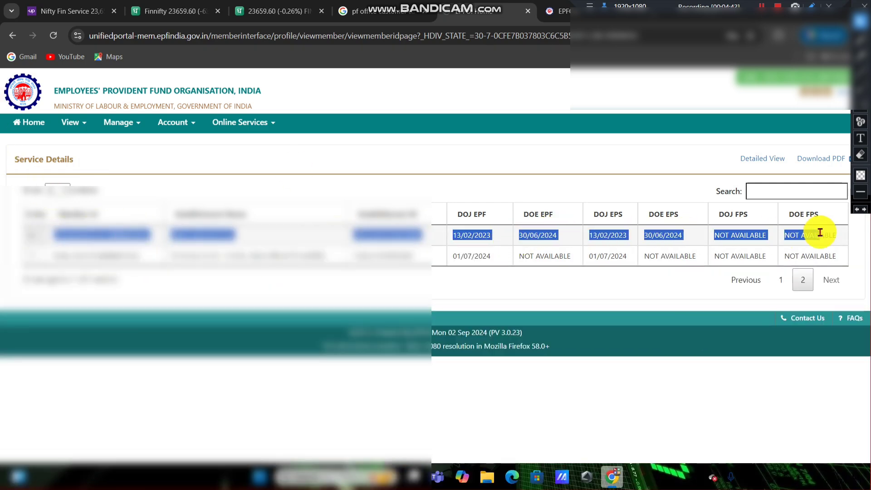
{"action": "left_click", "coordinate": [861, 100]}
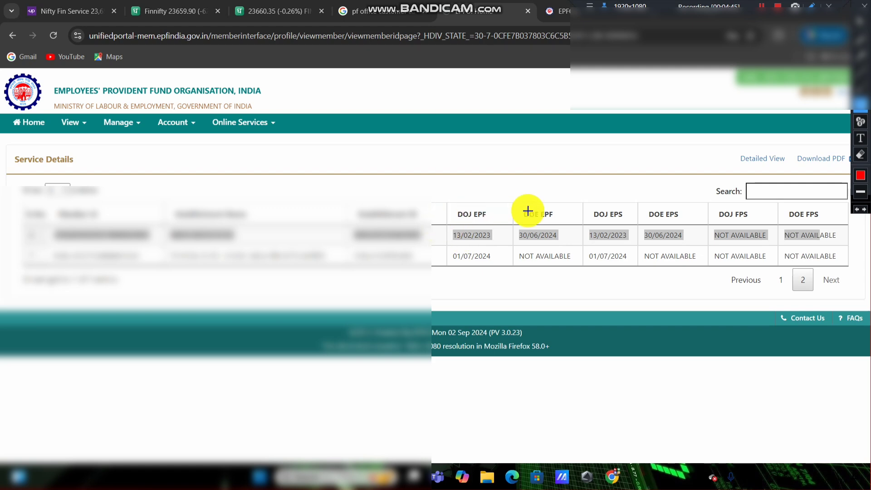
{"action": "left_click_drag", "start_coordinate": [507, 203], "coordinate": [563, 250]}
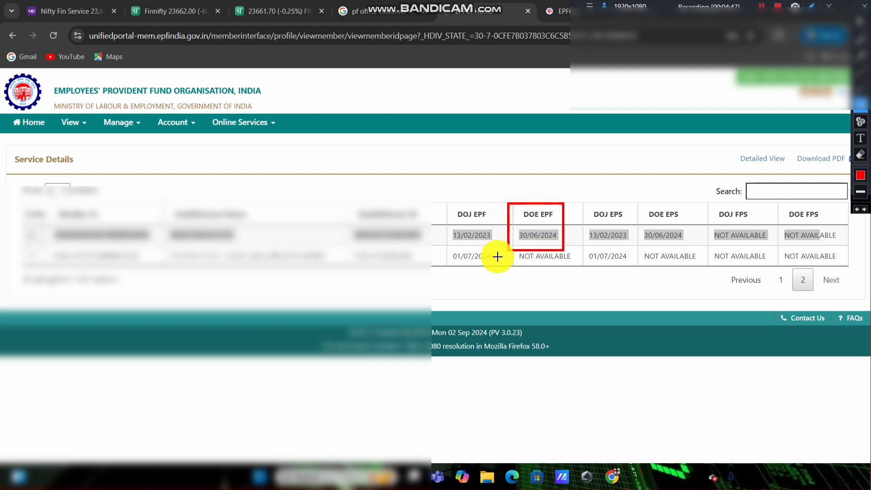